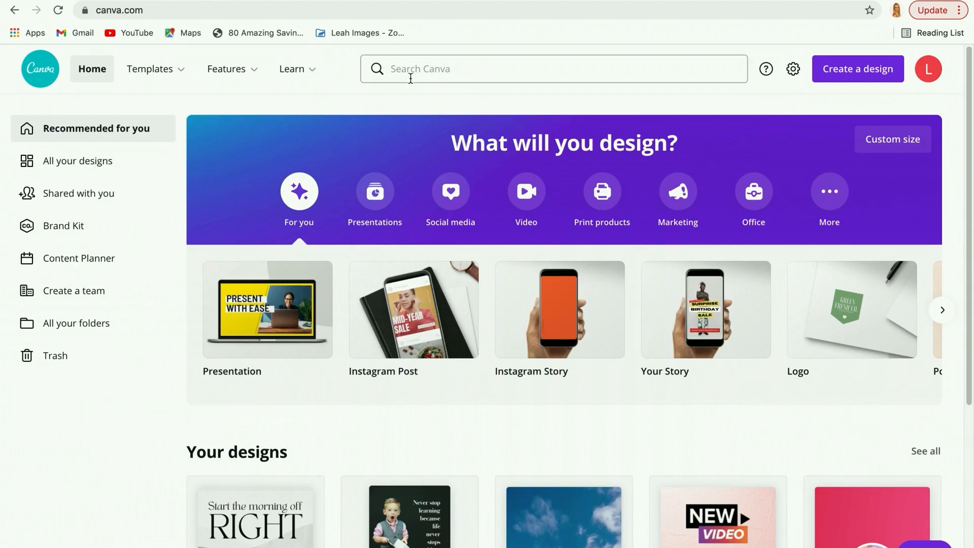
Search the templates for "instagram reels videos" using the recent search suggestion.
{"action": "left_click", "coordinate": [429, 69]}
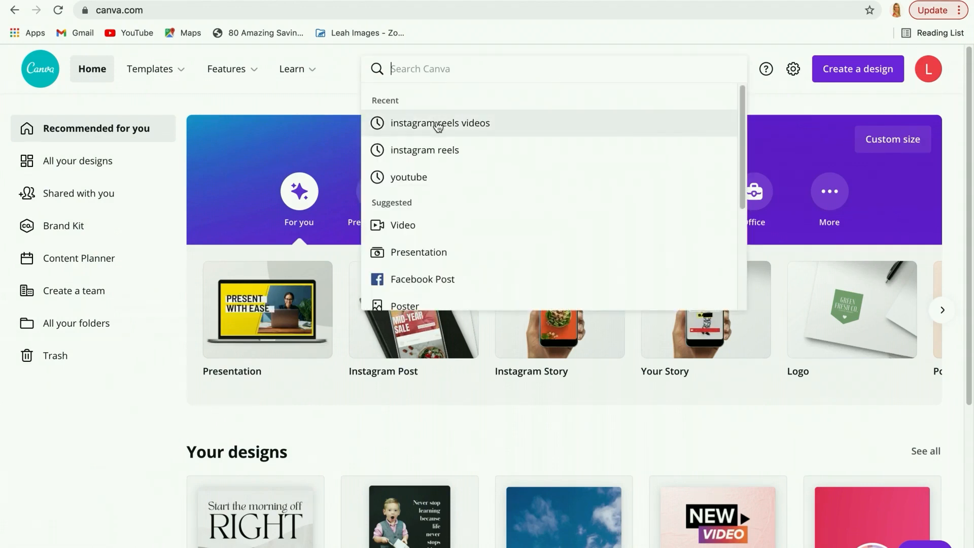
{"action": "left_click", "coordinate": [438, 124]}
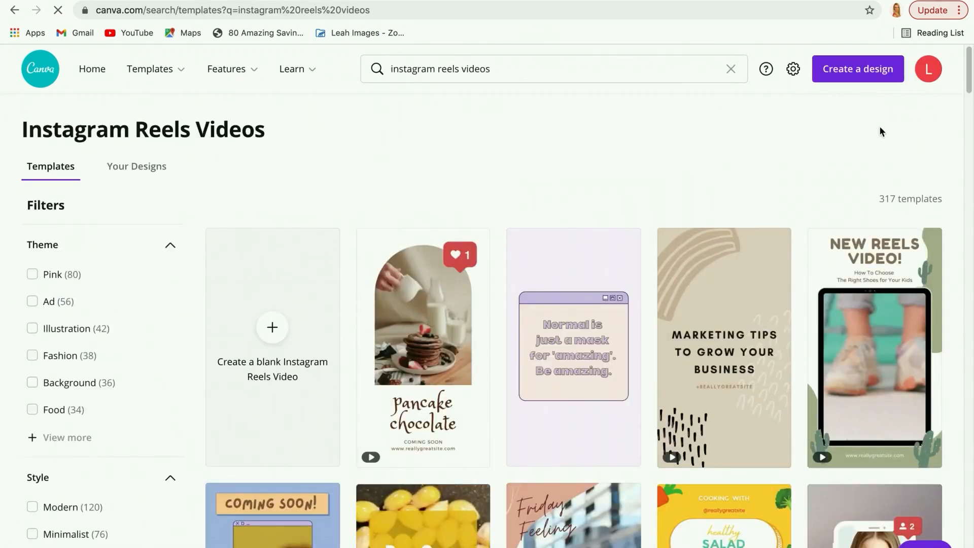
Browse the Instagram Reels video templates and preview several of the animated designs.
{"action": "left_click_drag", "start_coordinate": [969, 90], "coordinate": [971, 103]}
{"action": "mouse_move", "coordinate": [440, 241]}
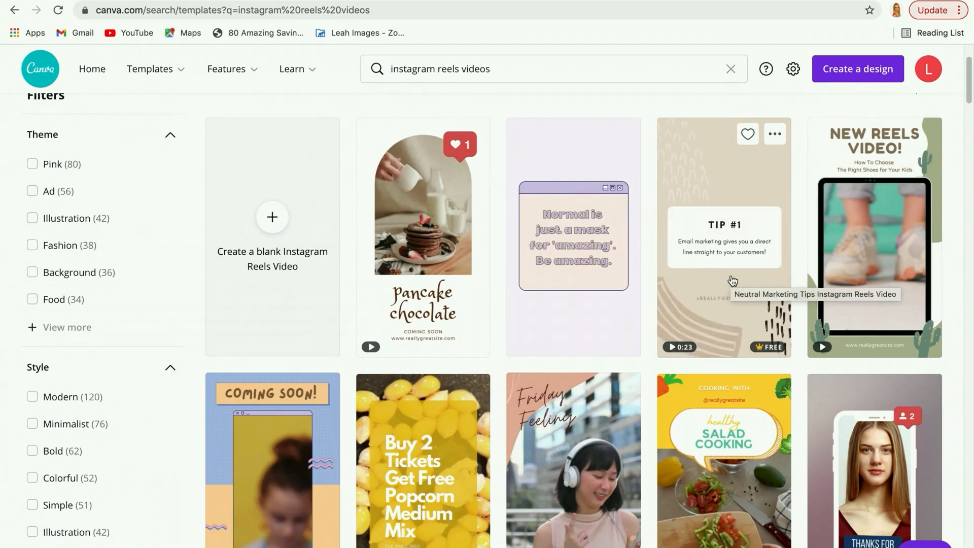
{"action": "scroll", "coordinate": [871, 249], "scroll_direction": "down", "scroll_amount": 5}
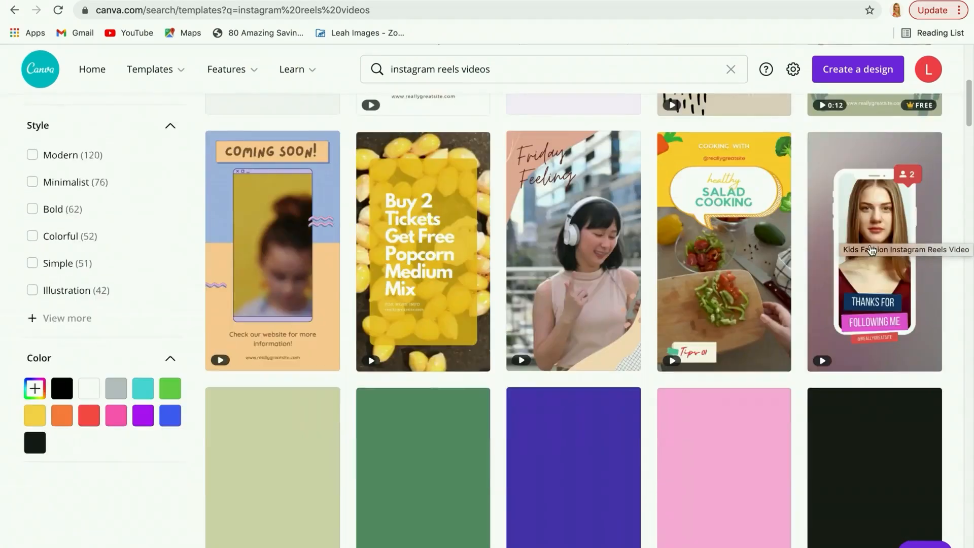
{"action": "scroll", "coordinate": [812, 261], "scroll_direction": "down", "scroll_amount": 8}
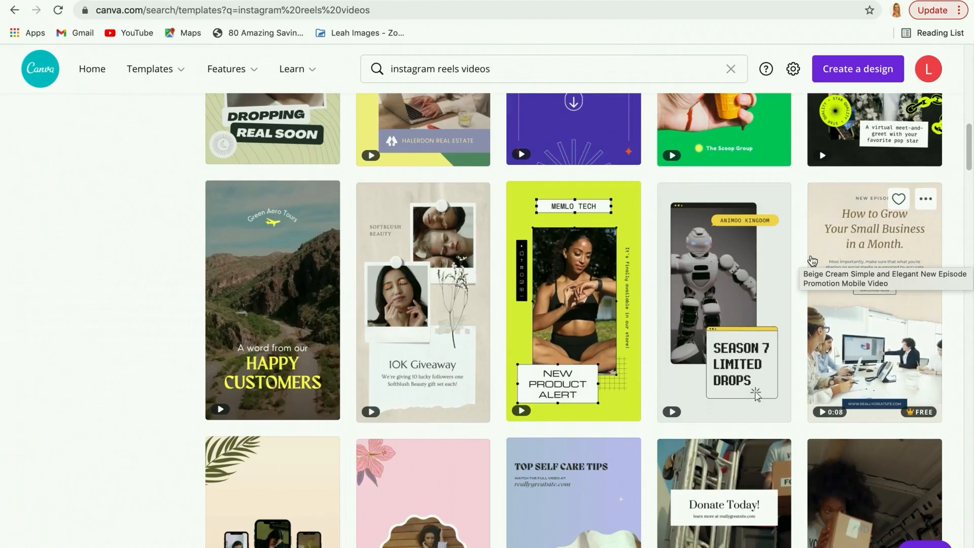
{"action": "mouse_move", "coordinate": [838, 264]}
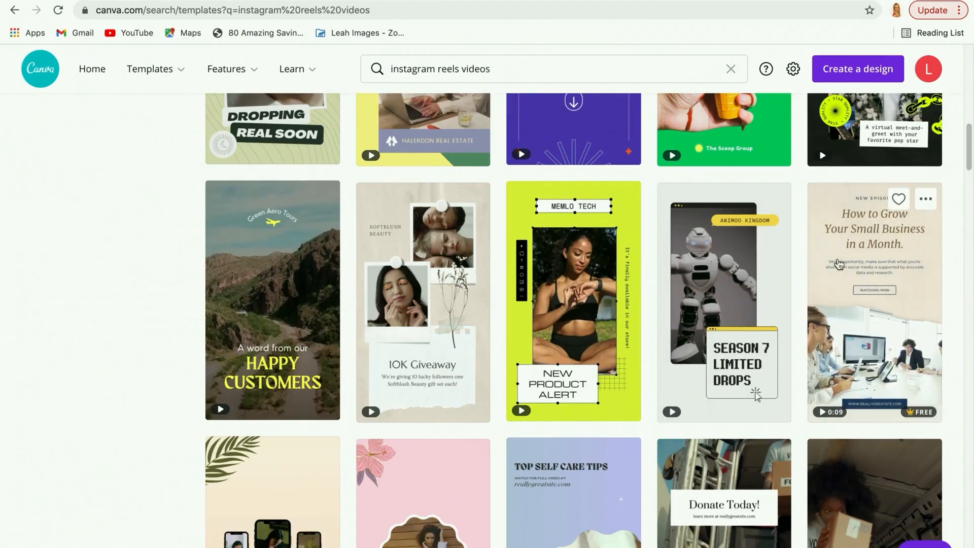
{"action": "scroll", "coordinate": [838, 264], "scroll_direction": "down", "scroll_amount": 1}
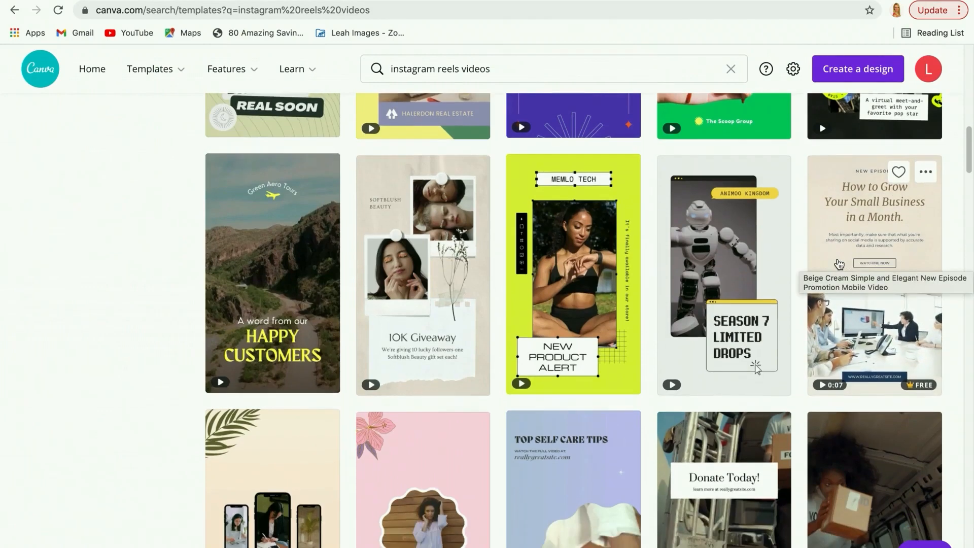
{"action": "scroll", "coordinate": [838, 264], "scroll_direction": "down", "scroll_amount": 3}
{"action": "scroll", "coordinate": [838, 264], "scroll_direction": "down", "scroll_amount": 6}
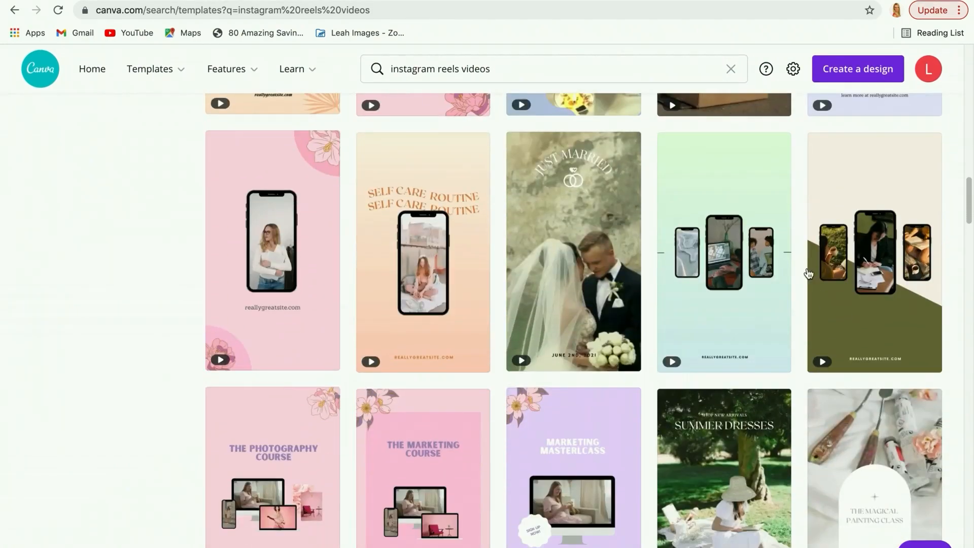
{"action": "mouse_move", "coordinate": [583, 309]}
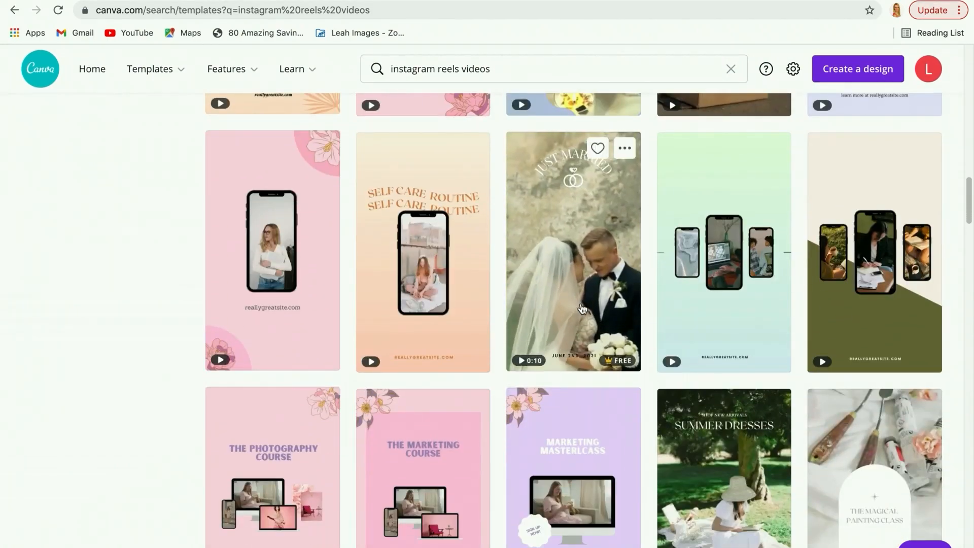
{"action": "scroll", "coordinate": [582, 308], "scroll_direction": "up", "scroll_amount": 8}
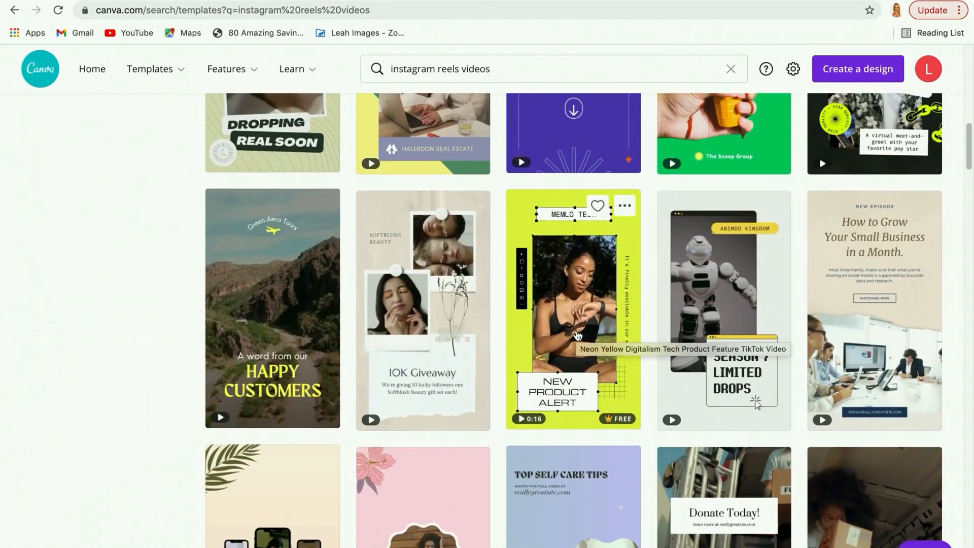
{"action": "scroll", "coordinate": [578, 335], "scroll_direction": "up", "scroll_amount": 5}
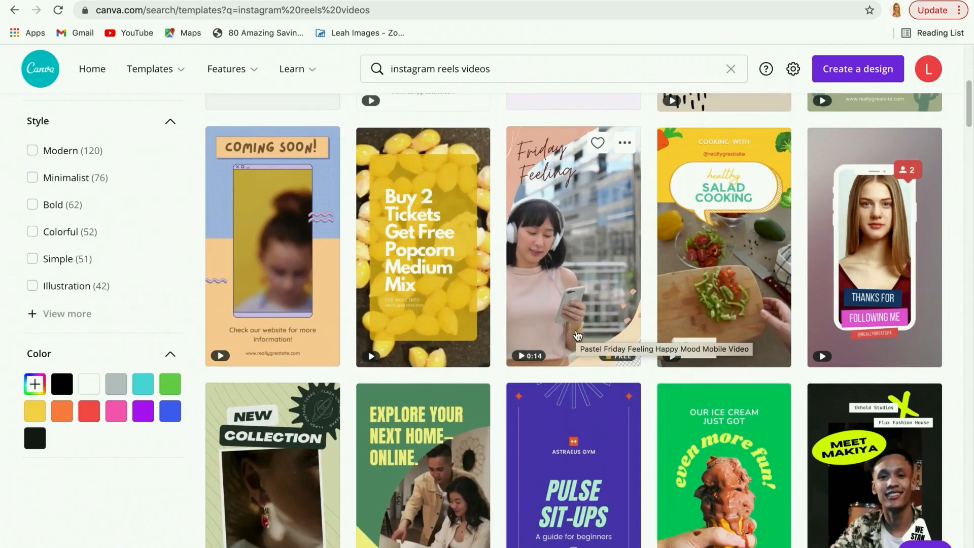
{"action": "scroll", "coordinate": [577, 334], "scroll_direction": "up", "scroll_amount": 5}
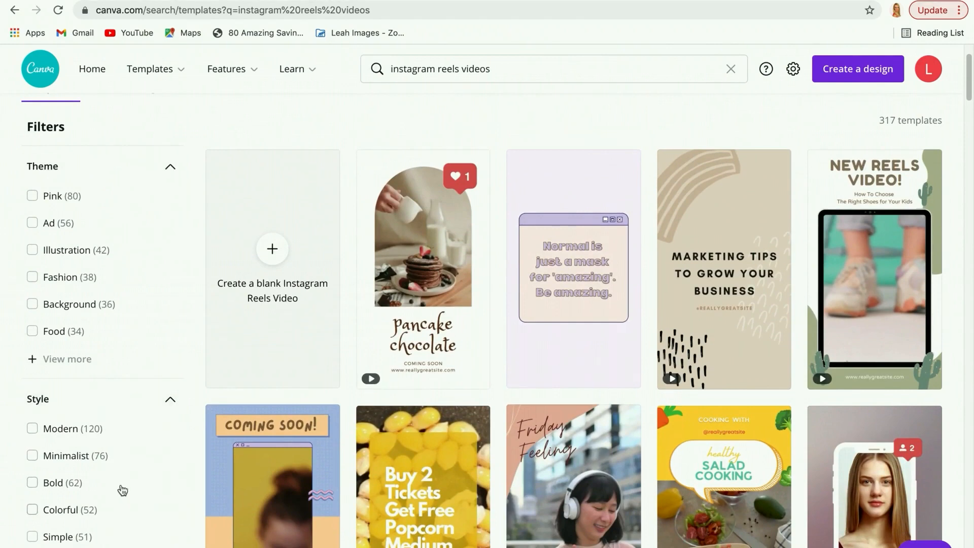
Filter the templates by the Simple style and open the Elegant Minimal Morning Routine Instagram Reels template for editing.
{"action": "scroll", "coordinate": [121, 497], "scroll_direction": "down", "scroll_amount": 3}
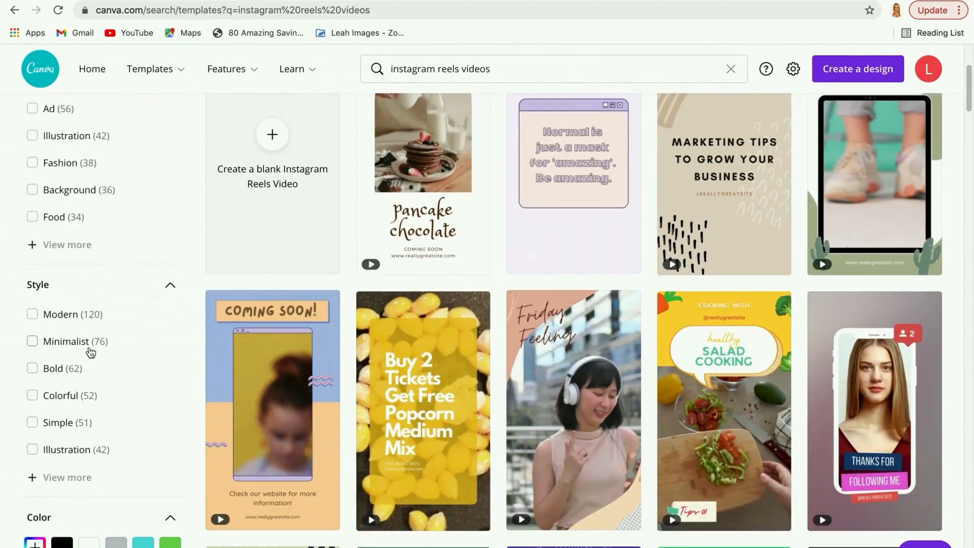
{"action": "left_click", "coordinate": [61, 423]}
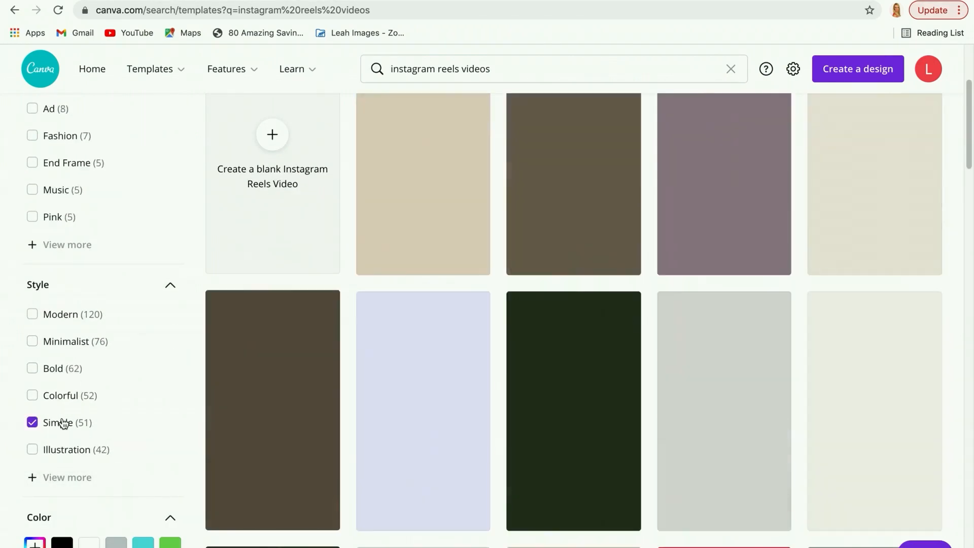
{"action": "scroll", "coordinate": [648, 283], "scroll_direction": "down", "scroll_amount": 5}
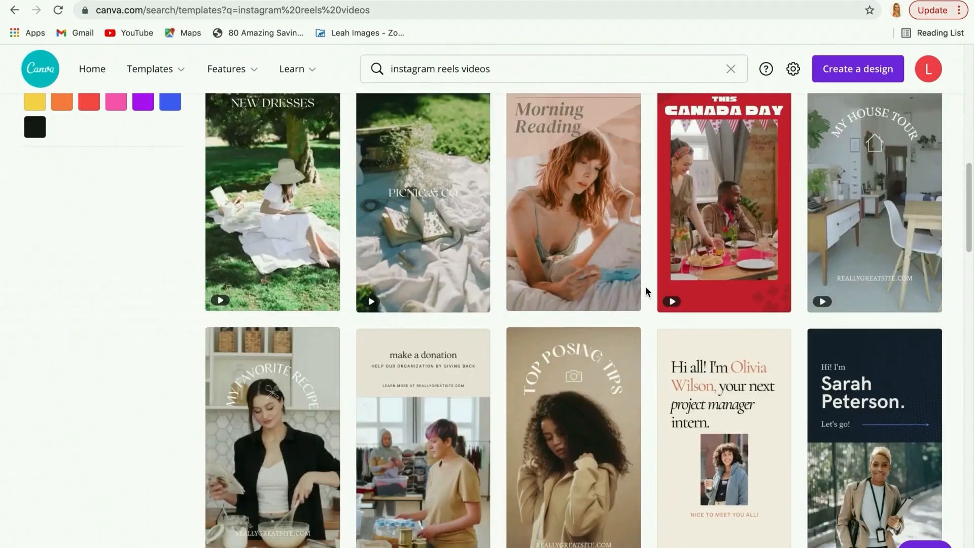
{"action": "scroll", "coordinate": [645, 286], "scroll_direction": "down", "scroll_amount": 2}
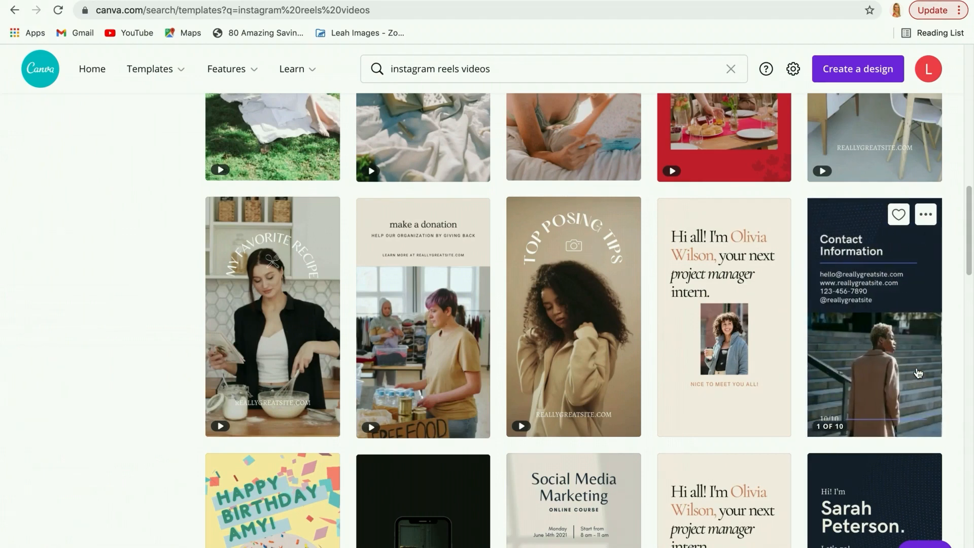
{"action": "scroll", "coordinate": [918, 372], "scroll_direction": "down", "scroll_amount": 5}
{"action": "scroll", "coordinate": [919, 373], "scroll_direction": "down", "scroll_amount": 1}
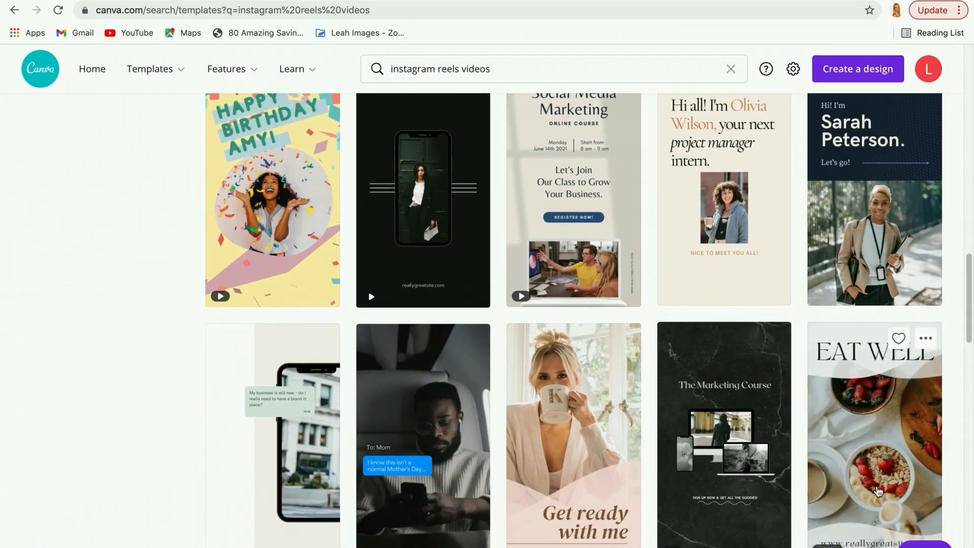
{"action": "left_click", "coordinate": [880, 490]}
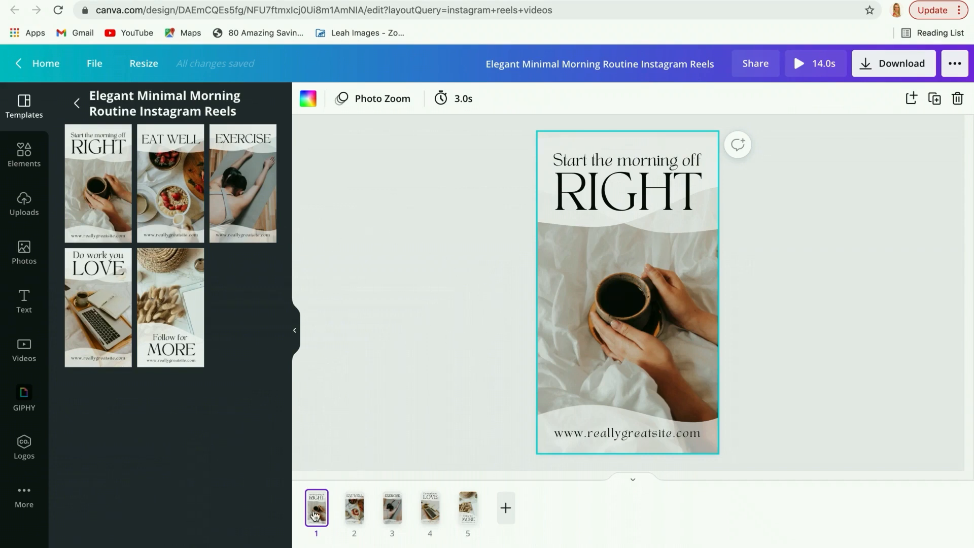
Review the "Eat Well" and "Exercise" pages of the design and return to page 1.
{"action": "left_click", "coordinate": [353, 516]}
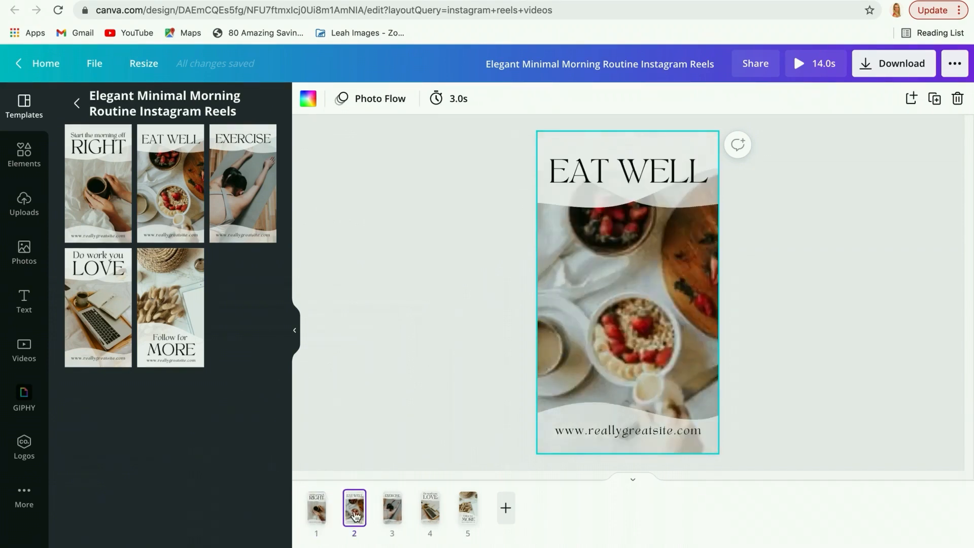
{"action": "left_click", "coordinate": [391, 514]}
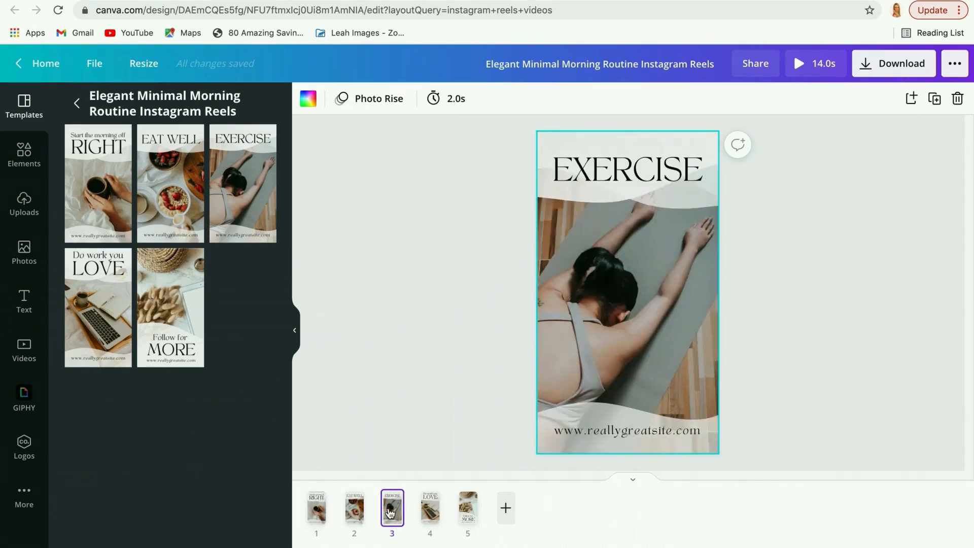
{"action": "left_click", "coordinate": [320, 515]}
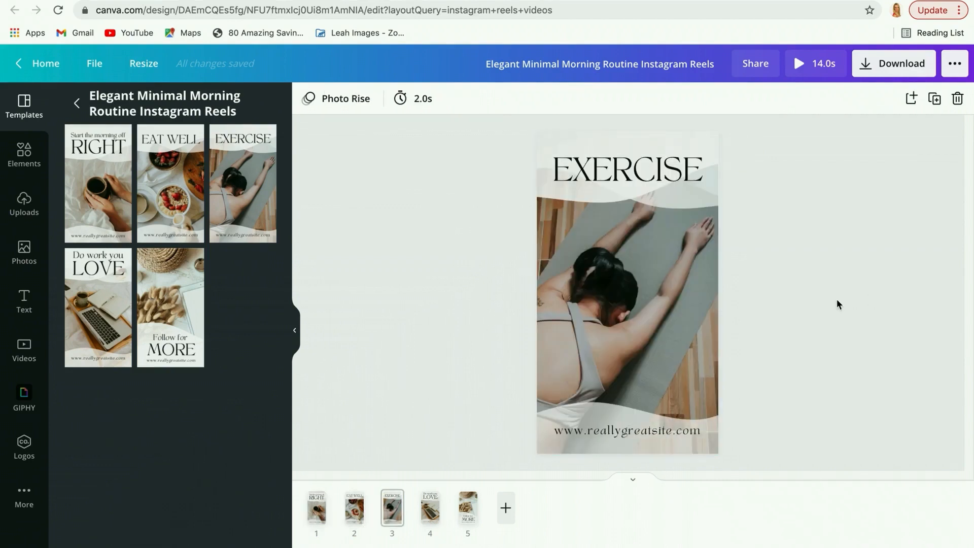
{"action": "scroll", "coordinate": [837, 305], "scroll_direction": "up", "scroll_amount": 2}
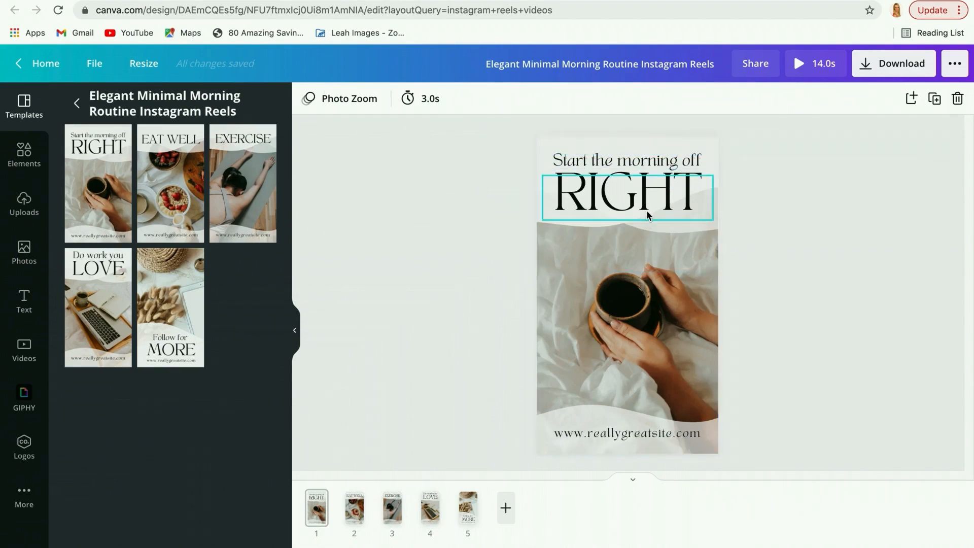
Replace the placeholder website text at the foot of page 1 with the creator's own website address.
{"action": "left_click", "coordinate": [632, 436]}
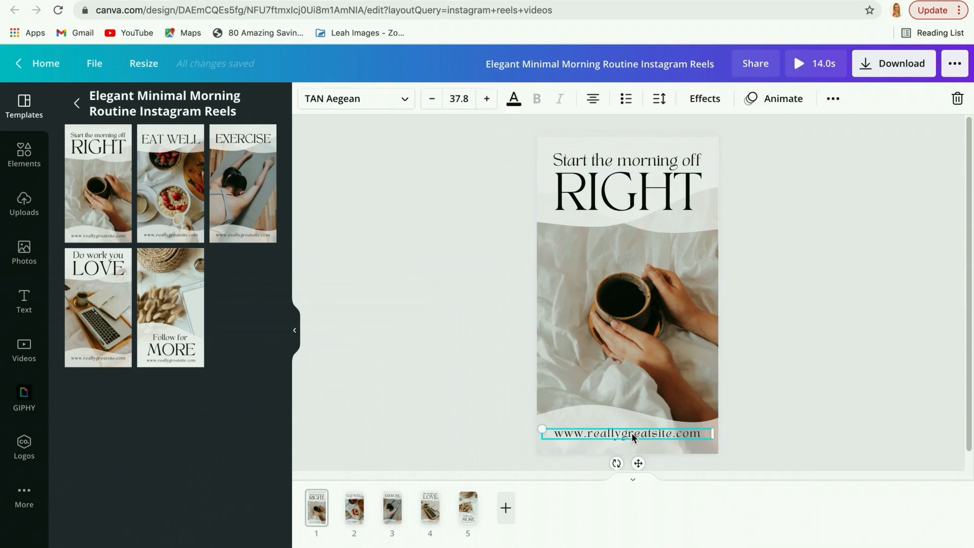
{"action": "left_click", "coordinate": [632, 433]}
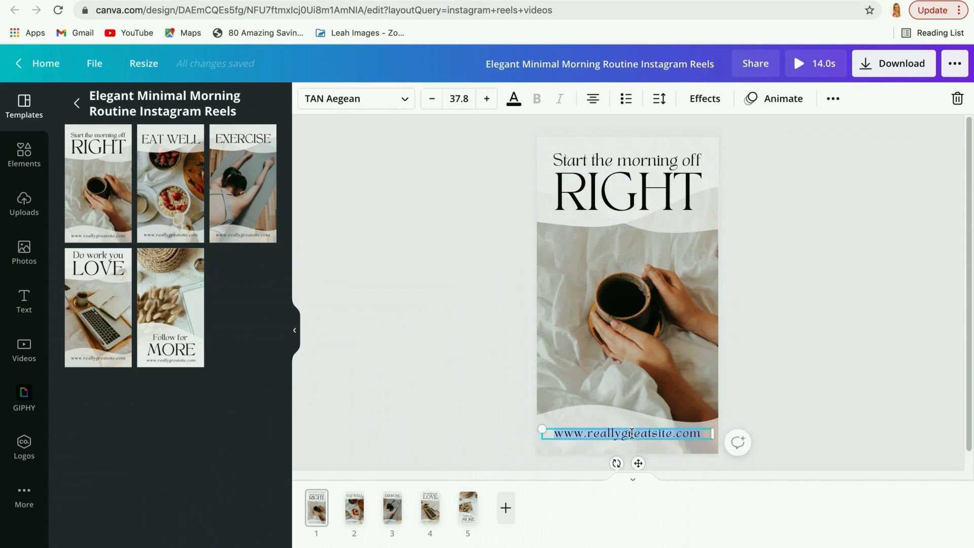
{"action": "type", "text": "www.leahbuckingham.com"}
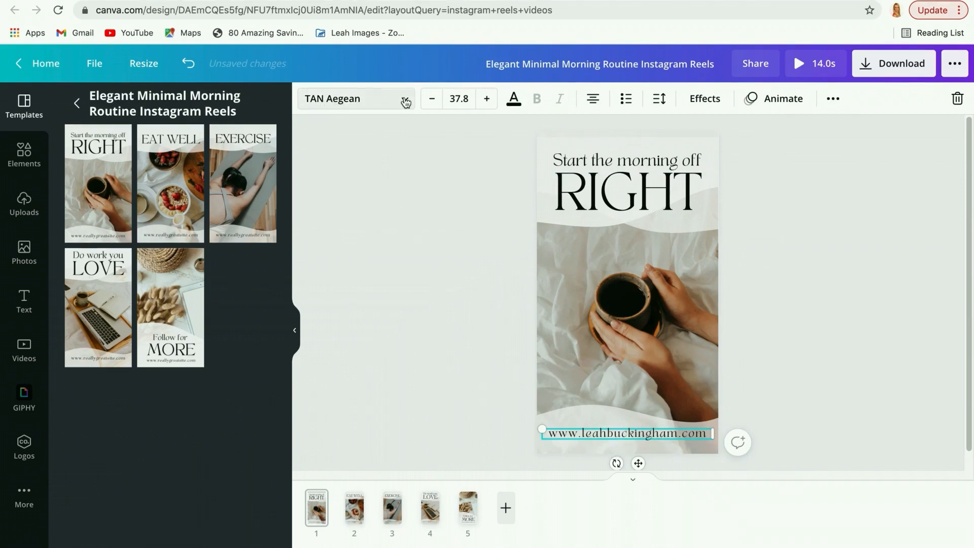
Set the website text on page 1 to the Benedict font and its size to 62.8.
{"action": "left_click", "coordinate": [406, 102]}
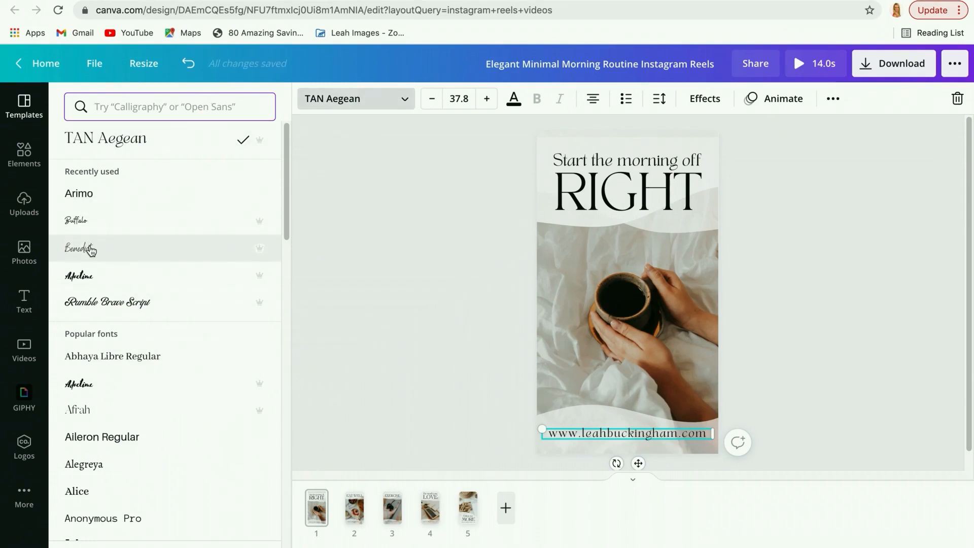
{"action": "left_click", "coordinate": [90, 248]}
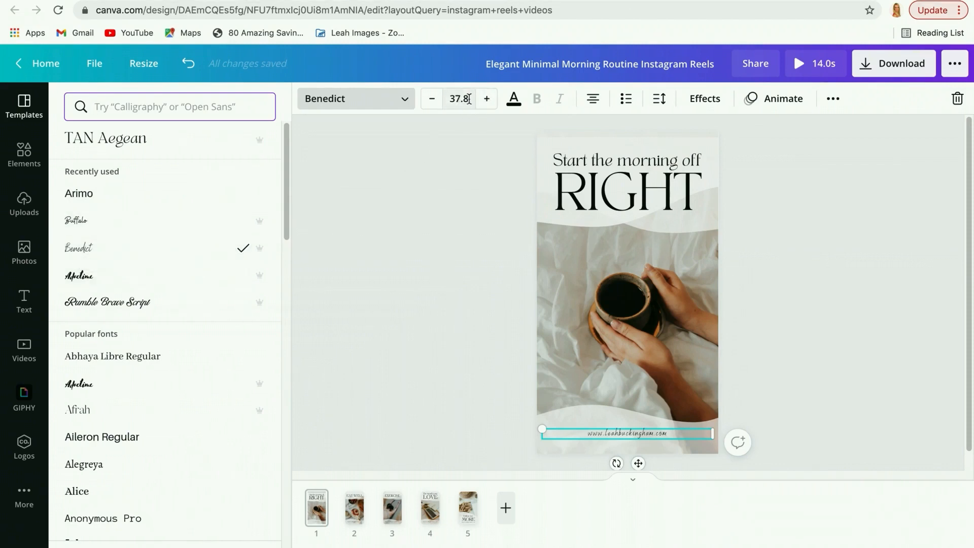
{"action": "left_click", "coordinate": [487, 99]}
{"action": "left_click", "coordinate": [487, 98]}
{"action": "left_click", "coordinate": [487, 99]}
{"action": "left_click", "coordinate": [487, 99]}
{"action": "left_click", "coordinate": [487, 99]}
{"action": "left_click", "coordinate": [487, 99]}
{"action": "left_click", "coordinate": [487, 98]}
{"action": "left_click", "coordinate": [487, 99]}
{"action": "left_click", "coordinate": [486, 99]}
{"action": "left_click", "coordinate": [487, 99]}
{"action": "left_click", "coordinate": [486, 99]}
{"action": "left_click", "coordinate": [486, 99]}
{"action": "left_click", "coordinate": [487, 99]}
{"action": "left_click", "coordinate": [486, 98]}
{"action": "left_click", "coordinate": [487, 99]}
{"action": "left_click", "coordinate": [486, 99]}
{"action": "left_click", "coordinate": [487, 99]}
{"action": "left_click", "coordinate": [486, 99]}
{"action": "left_click", "coordinate": [487, 99]}
{"action": "left_click", "coordinate": [487, 99]}
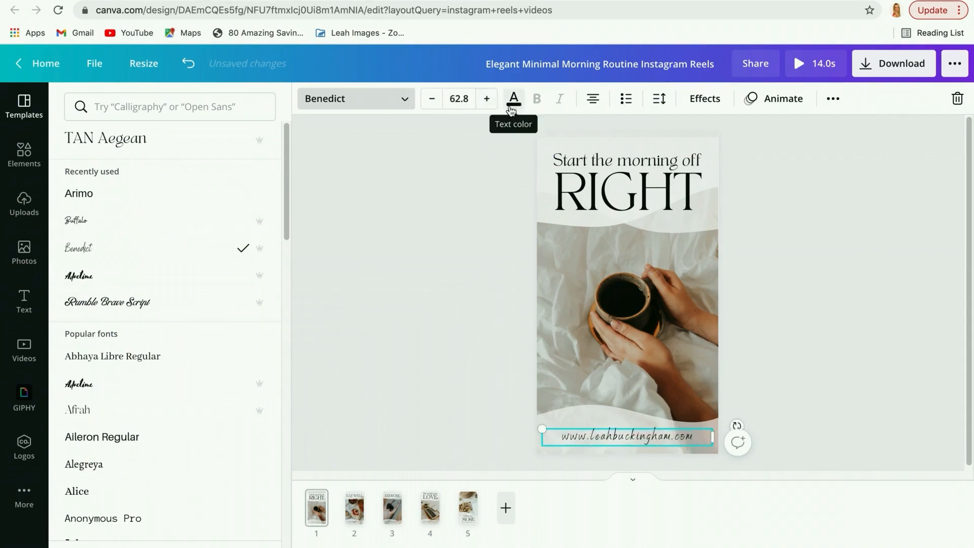
Try the custom dark green #24523B on the website text and return it to the black #090b0a document color.
{"action": "left_click", "coordinate": [514, 101]}
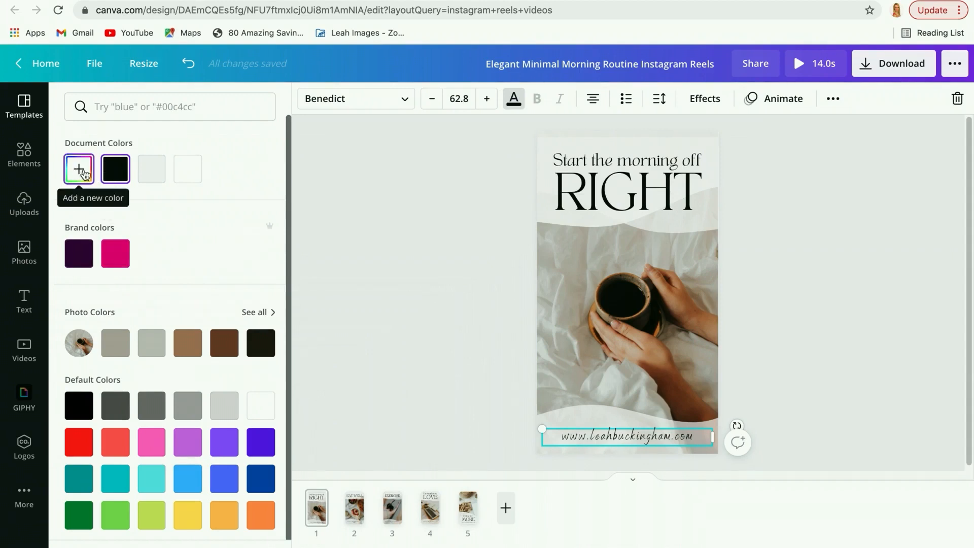
{"action": "left_click", "coordinate": [80, 170]}
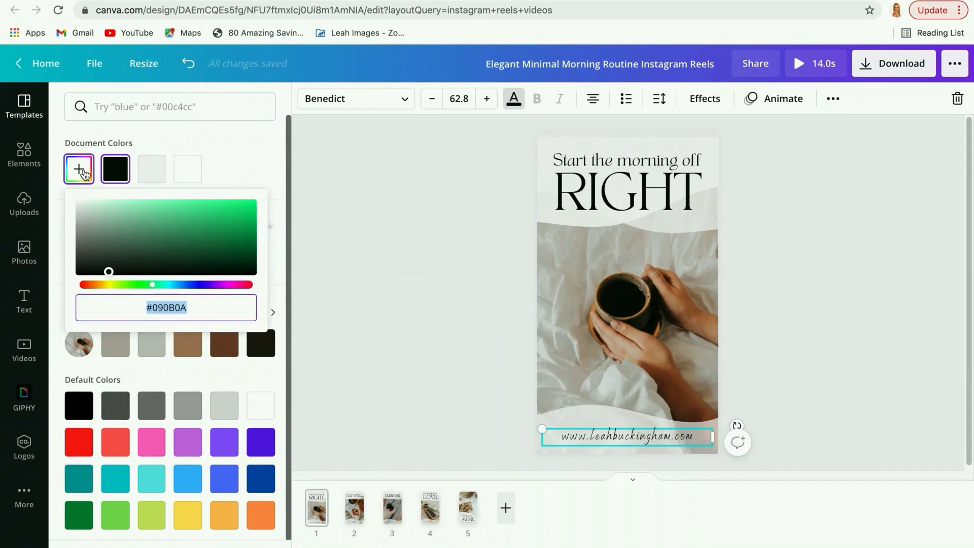
{"action": "left_click_drag", "start_coordinate": [112, 273], "coordinate": [176, 251]}
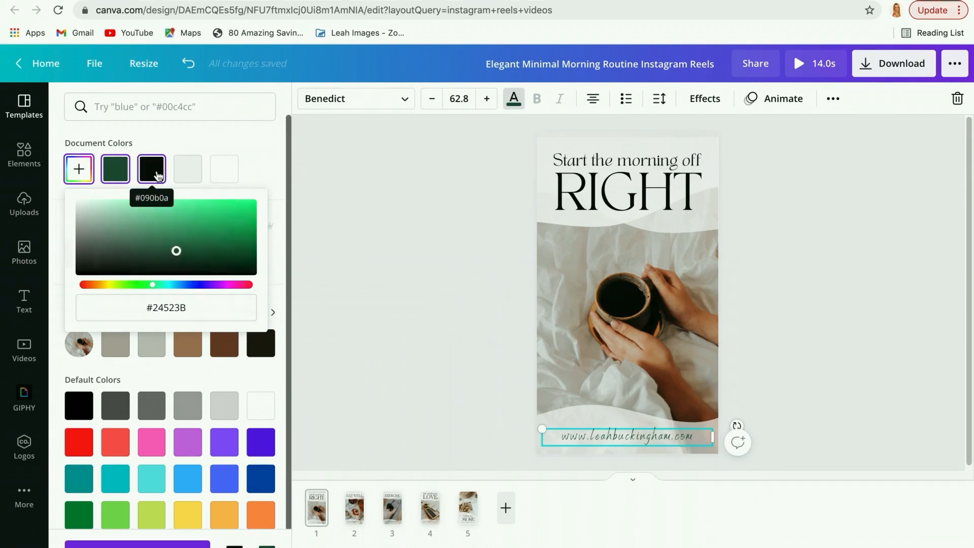
{"action": "left_click", "coordinate": [158, 176]}
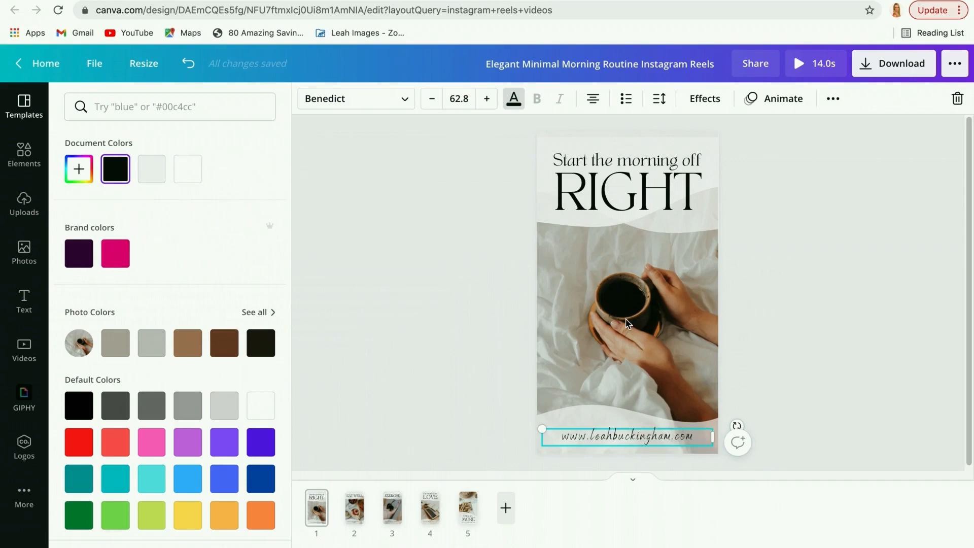
{"action": "left_click", "coordinate": [628, 323]}
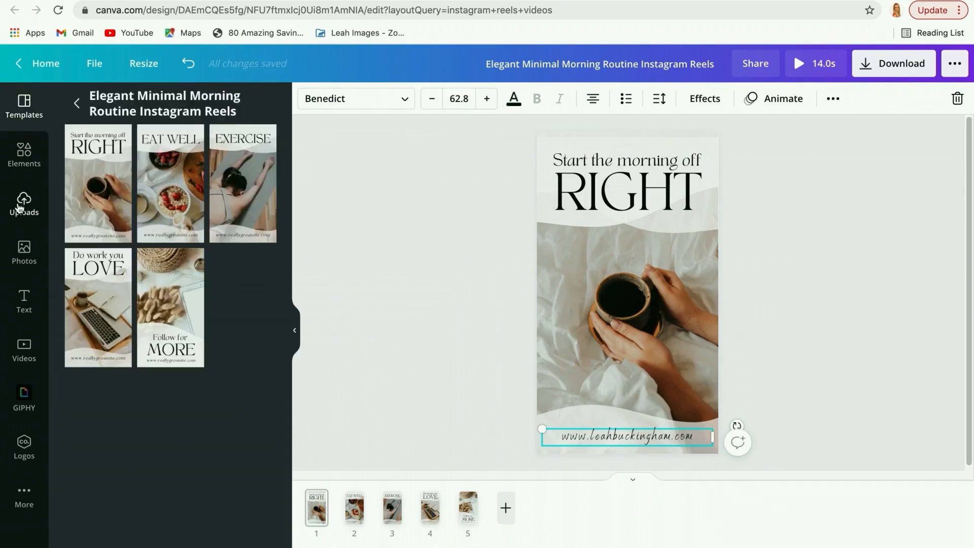
Replace the background photo on page 1 with the dark latte-art cup photo, found by searching the photo library for "coffee".
{"action": "left_click", "coordinate": [24, 203]}
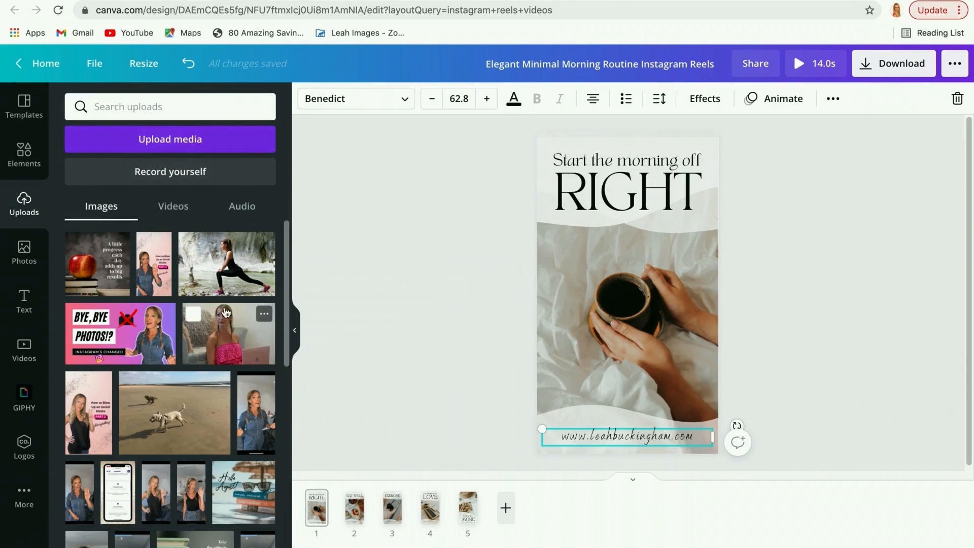
{"action": "left_click", "coordinate": [26, 259]}
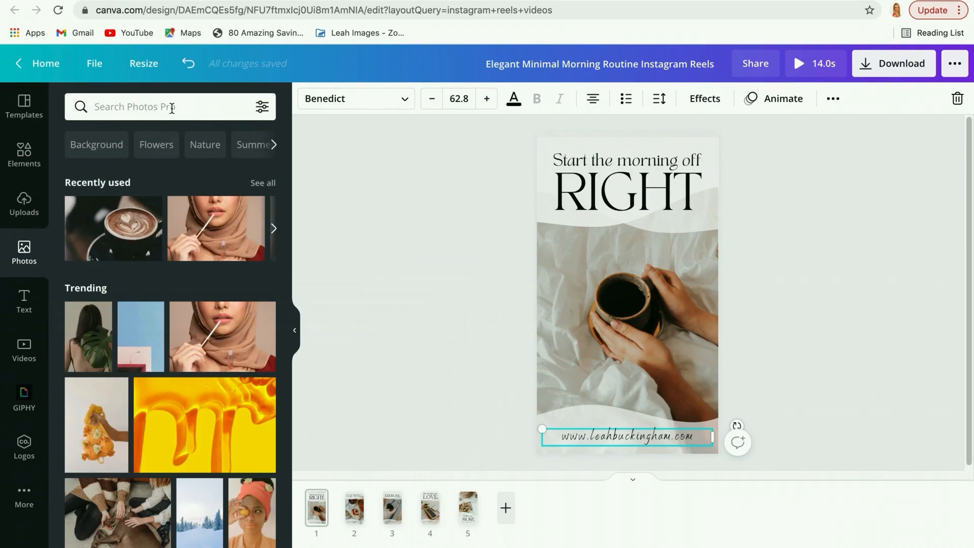
{"action": "left_click", "coordinate": [135, 106]}
{"action": "type", "text": "coffee"}
{"action": "key", "text": "Return"}
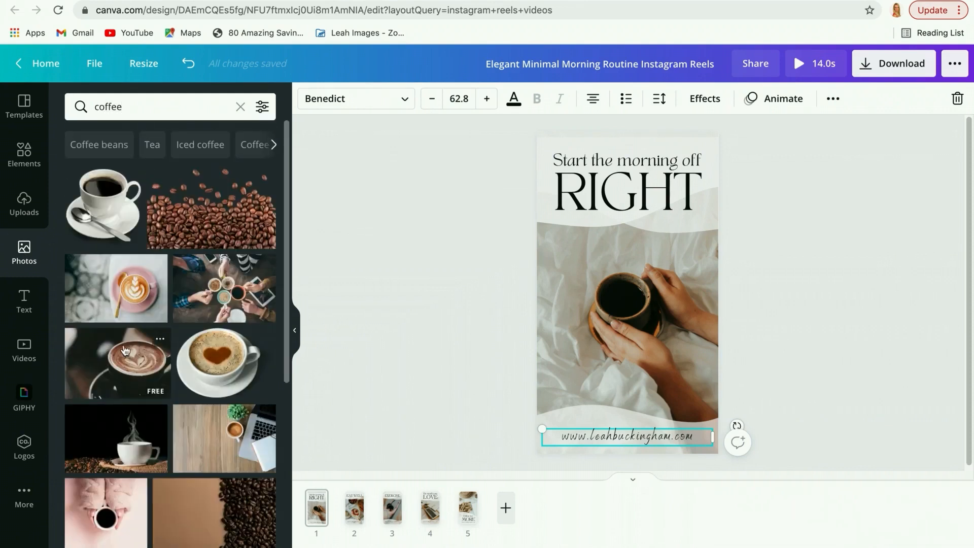
{"action": "scroll", "coordinate": [152, 368], "scroll_direction": "down", "scroll_amount": 2}
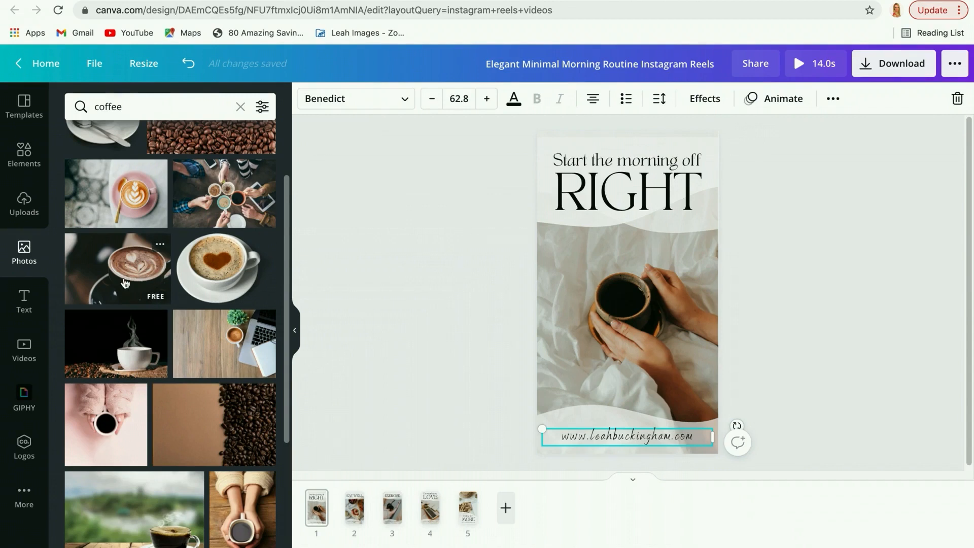
{"action": "left_click", "coordinate": [625, 325]}
{"action": "key", "text": "Delete"}
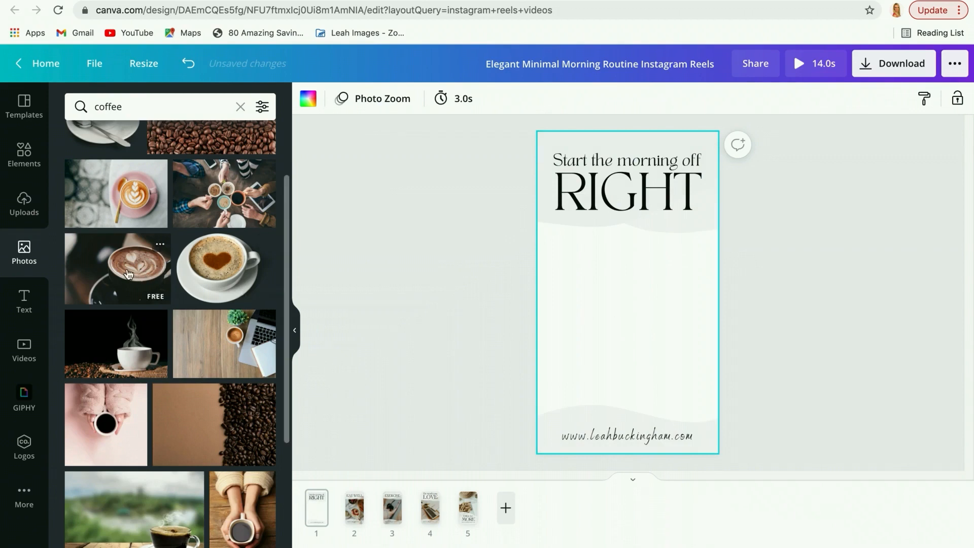
{"action": "left_click_drag", "start_coordinate": [132, 276], "coordinate": [550, 293]}
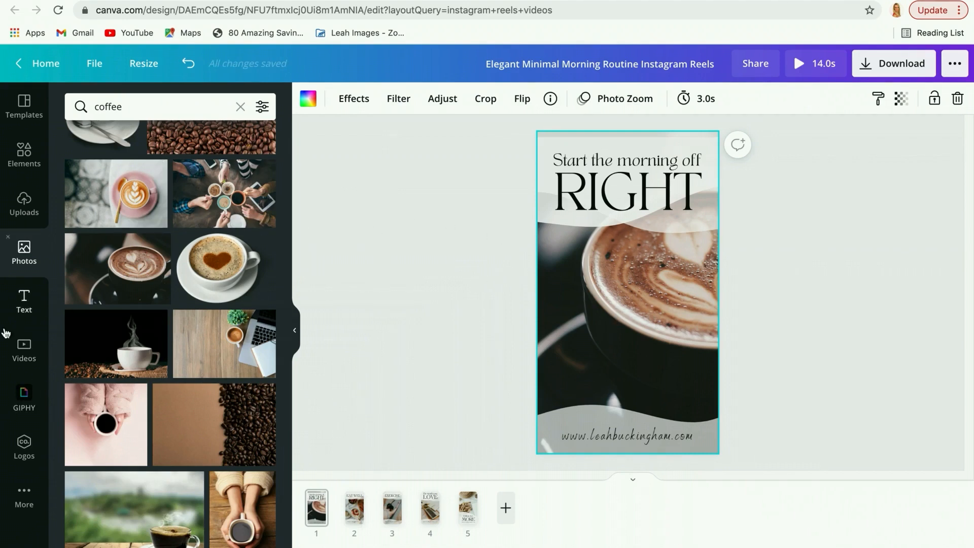
Search the stock videos for "coffee" and swap the page 1 photo for the 2.0s clip of a spoon stirring frothy coffee.
{"action": "left_click", "coordinate": [23, 350]}
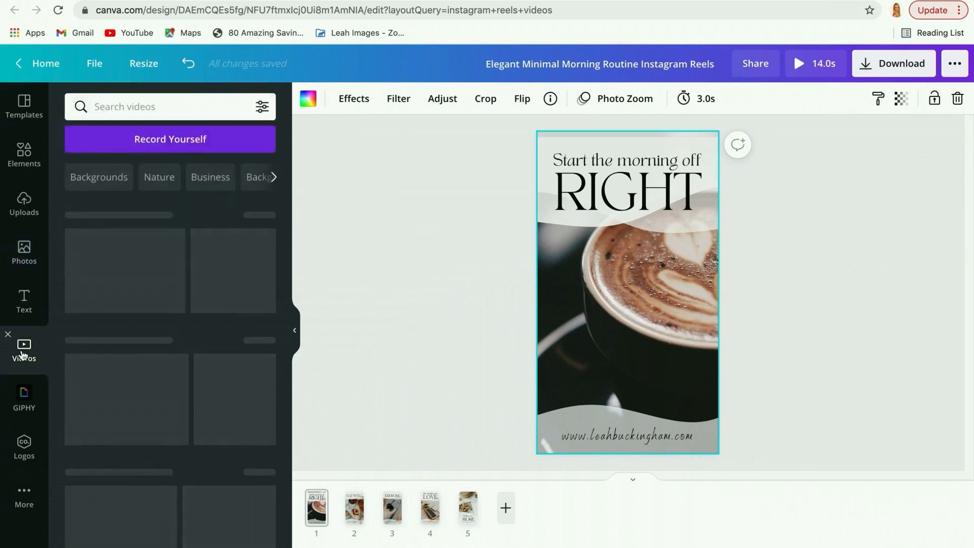
{"action": "left_click", "coordinate": [127, 111]}
{"action": "type", "text": "coffee"}
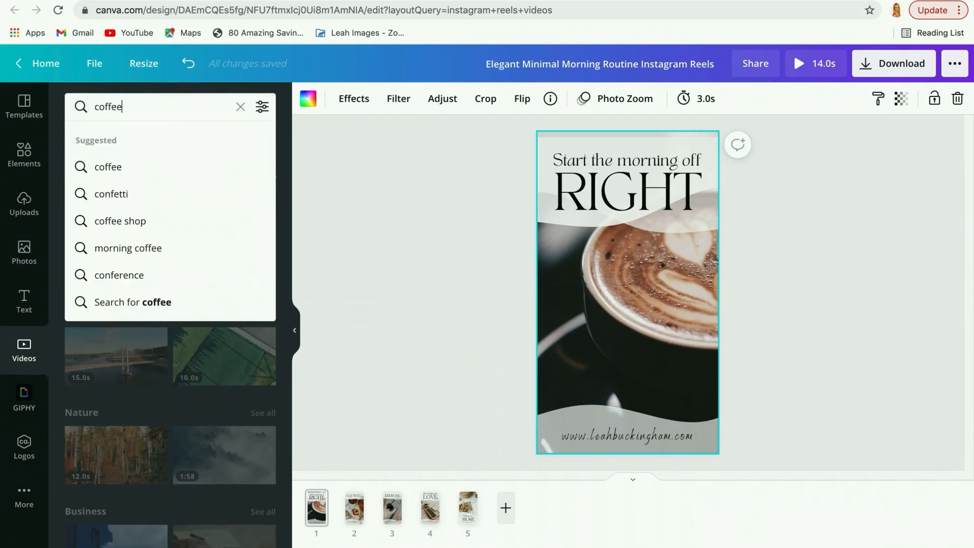
{"action": "key", "text": "Return"}
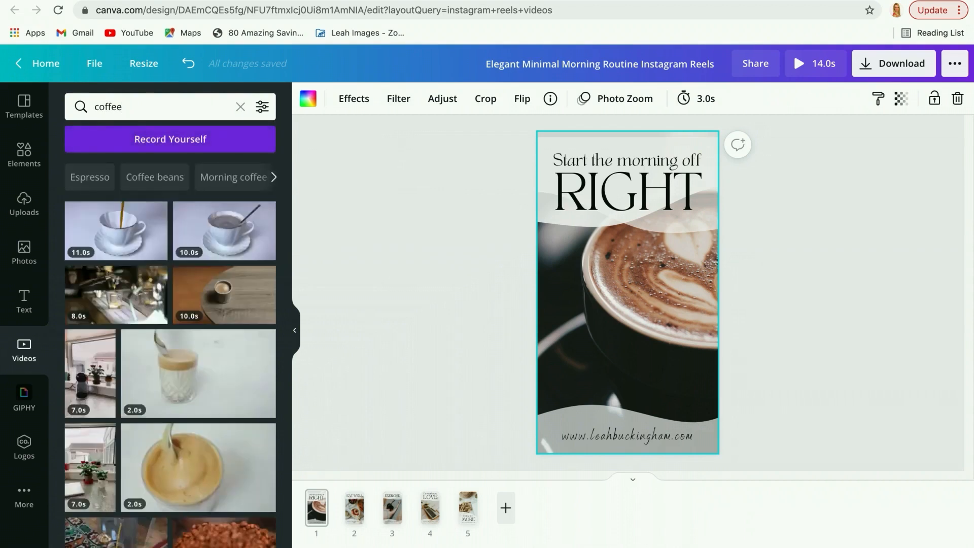
{"action": "mouse_move", "coordinate": [199, 463]}
{"action": "key", "text": "Delete"}
{"action": "left_click_drag", "start_coordinate": [162, 459], "coordinate": [544, 300]}
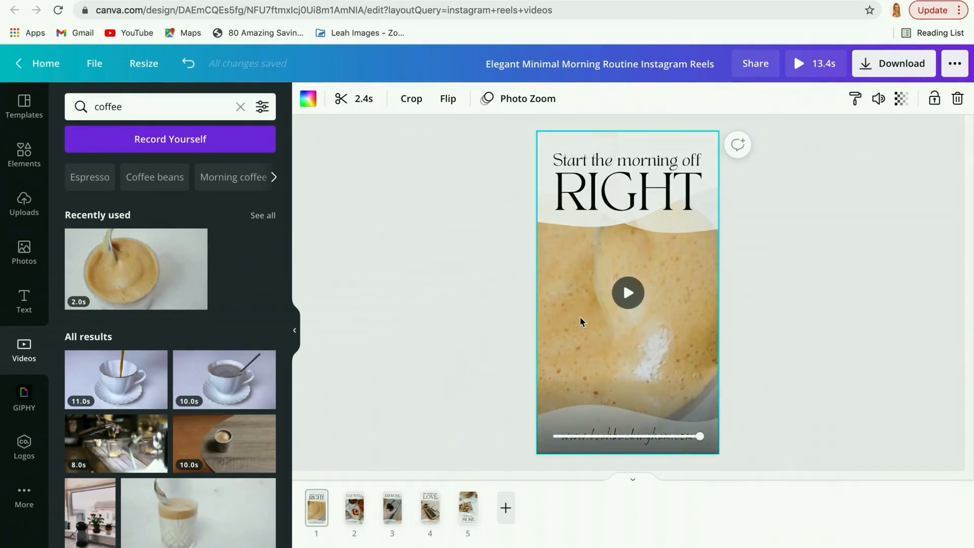
Examine the page animation options for page 1 and the timing setting of the "Eat Well" page.
{"action": "left_click", "coordinate": [520, 103]}
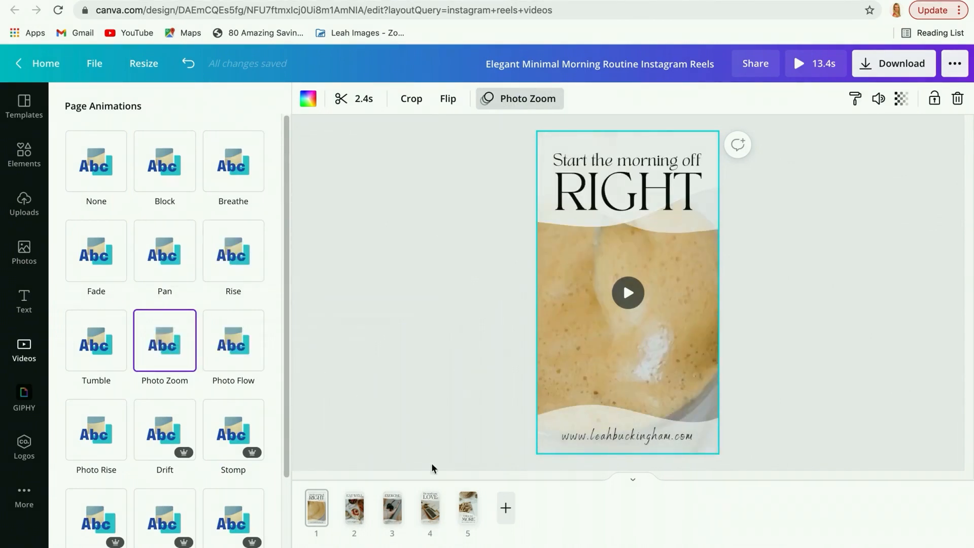
{"action": "left_click", "coordinate": [354, 516]}
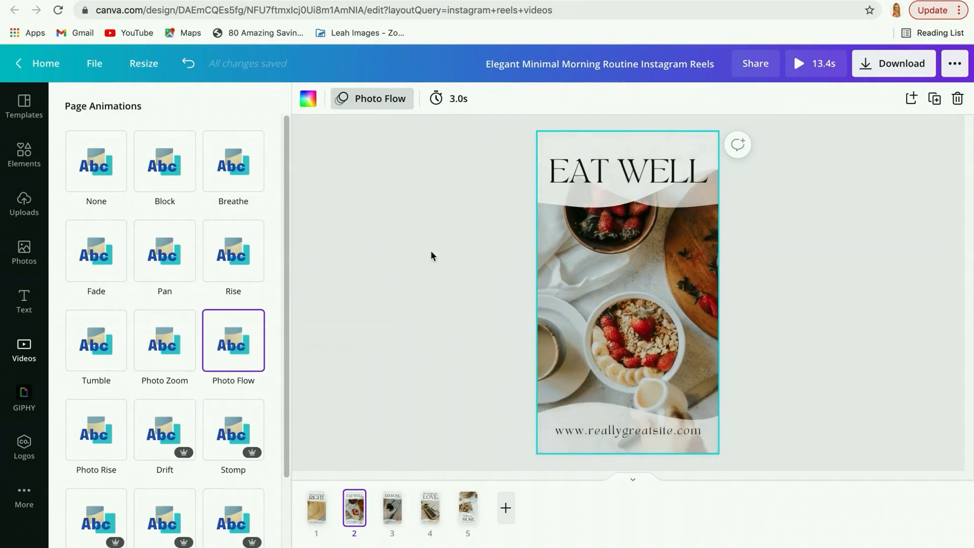
{"action": "left_click", "coordinate": [451, 102]}
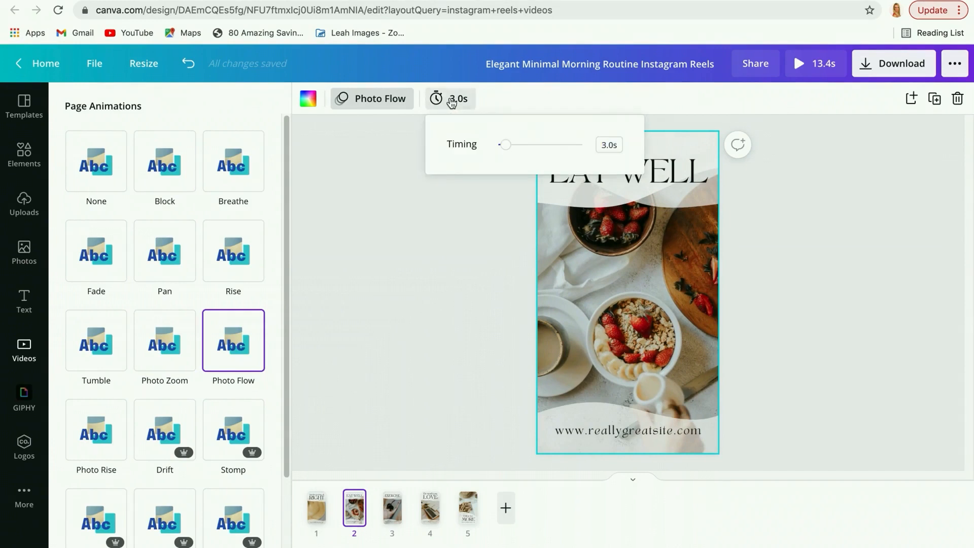
{"action": "left_click", "coordinate": [451, 101]}
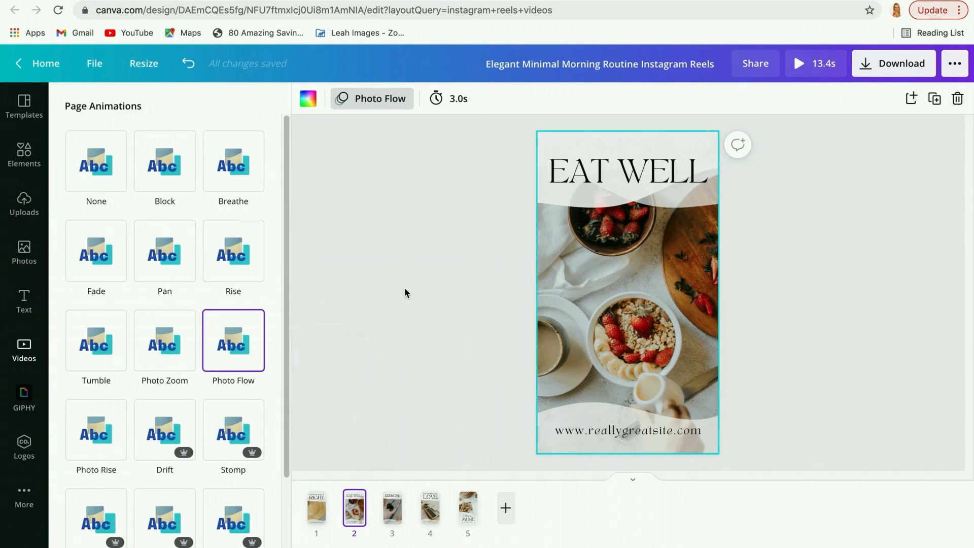
Return to page 1, play the full-screen preview of the whole reel and close it.
{"action": "left_click", "coordinate": [323, 513]}
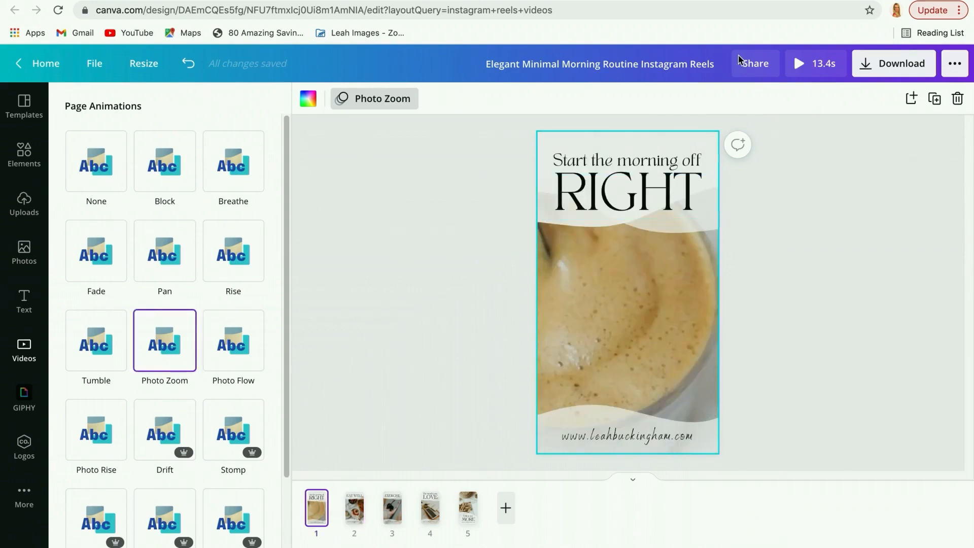
{"action": "left_click", "coordinate": [807, 67]}
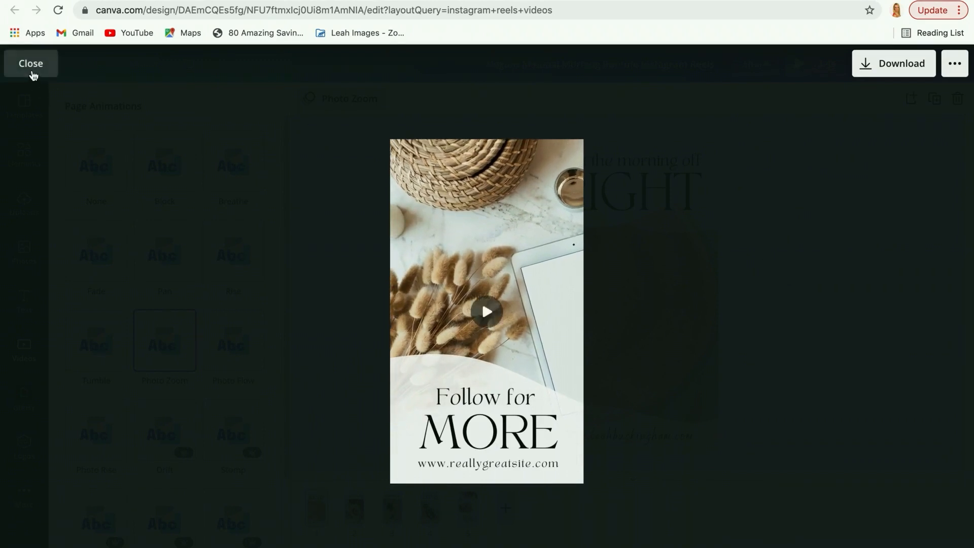
{"action": "left_click", "coordinate": [31, 64]}
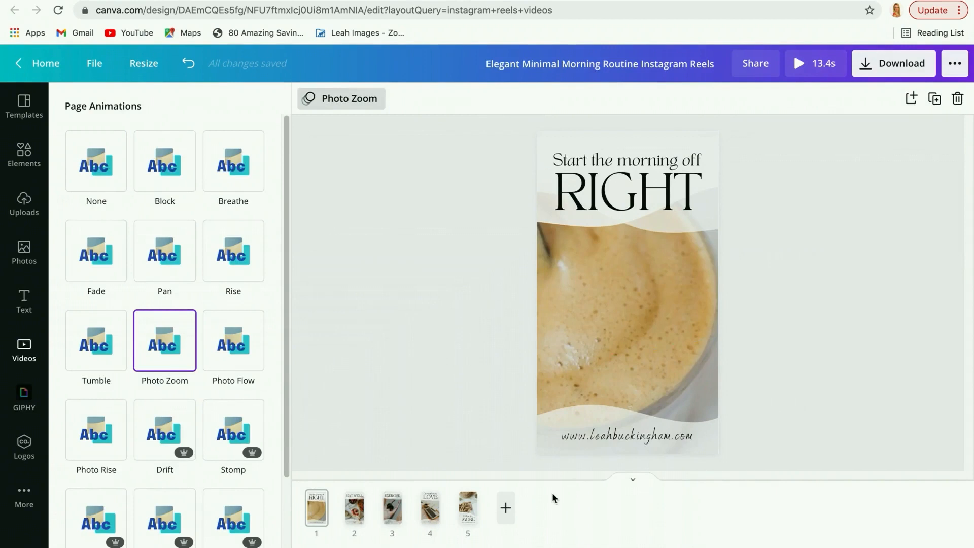
Try adding a blank sixth page and delete it, and look through pages 2 to 5 of the design.
{"action": "left_click", "coordinate": [505, 508]}
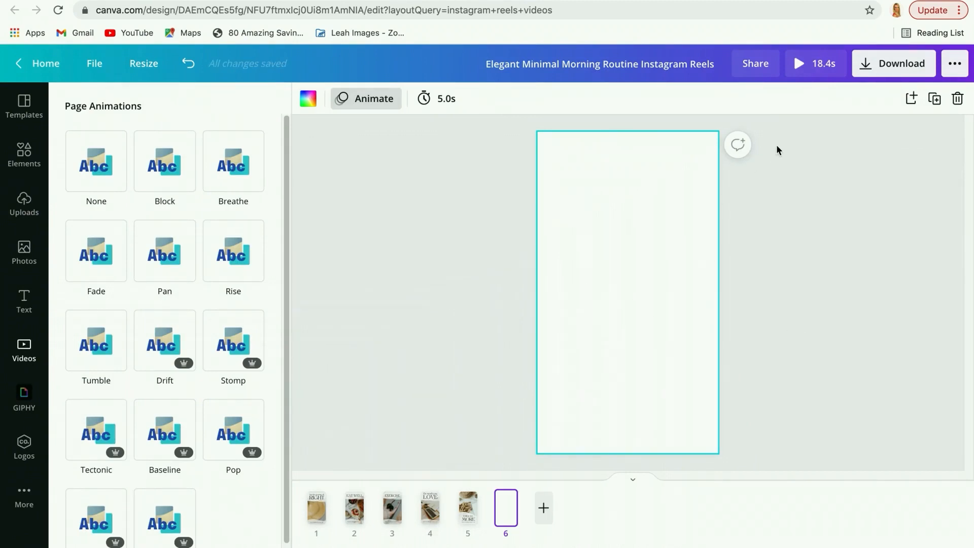
{"action": "left_click", "coordinate": [959, 100]}
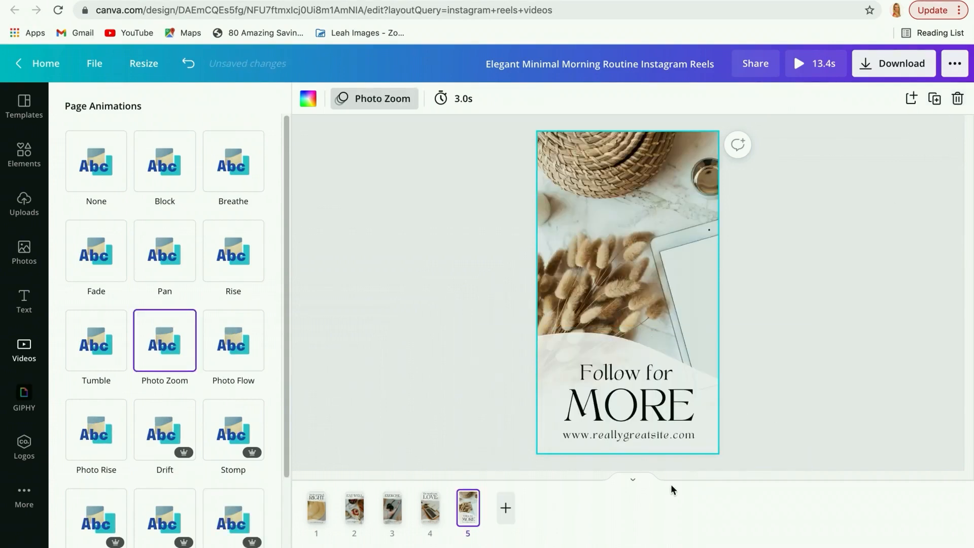
{"action": "left_click", "coordinate": [430, 516]}
{"action": "left_click", "coordinate": [392, 520]}
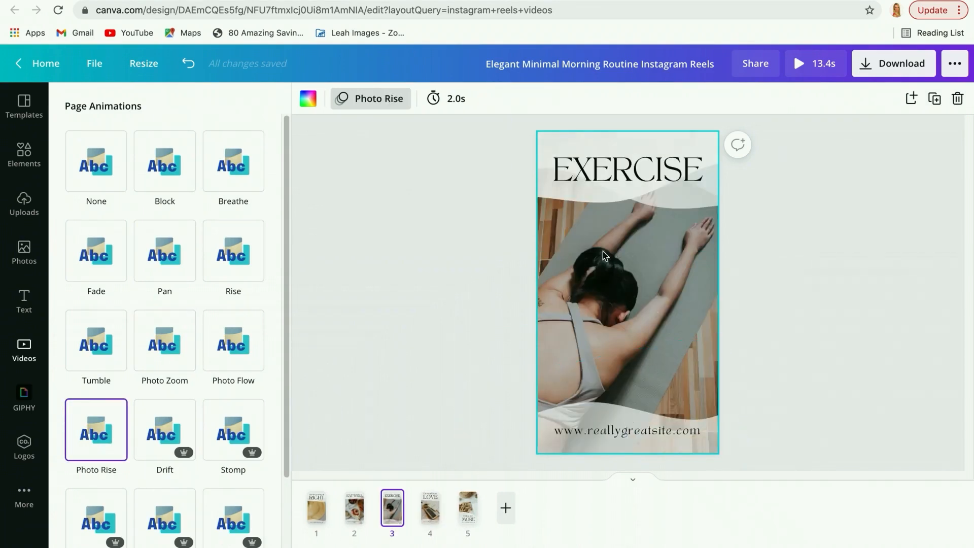
{"action": "left_click", "coordinate": [361, 511]}
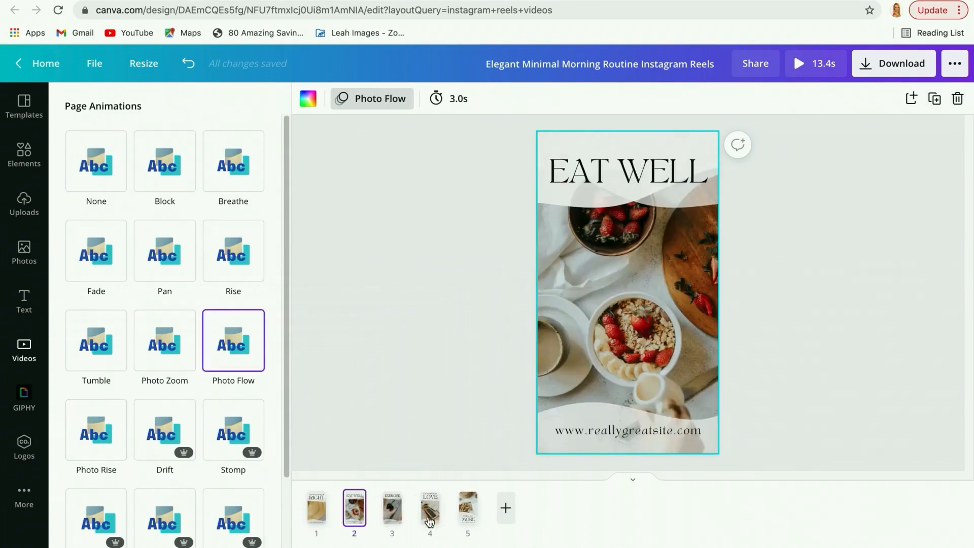
{"action": "left_click", "coordinate": [468, 513]}
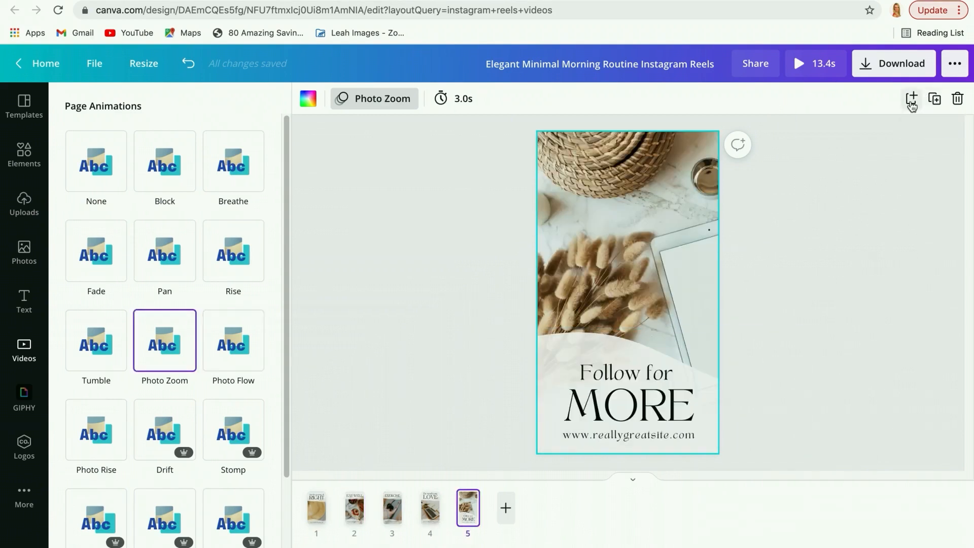
{"action": "left_click", "coordinate": [934, 100]}
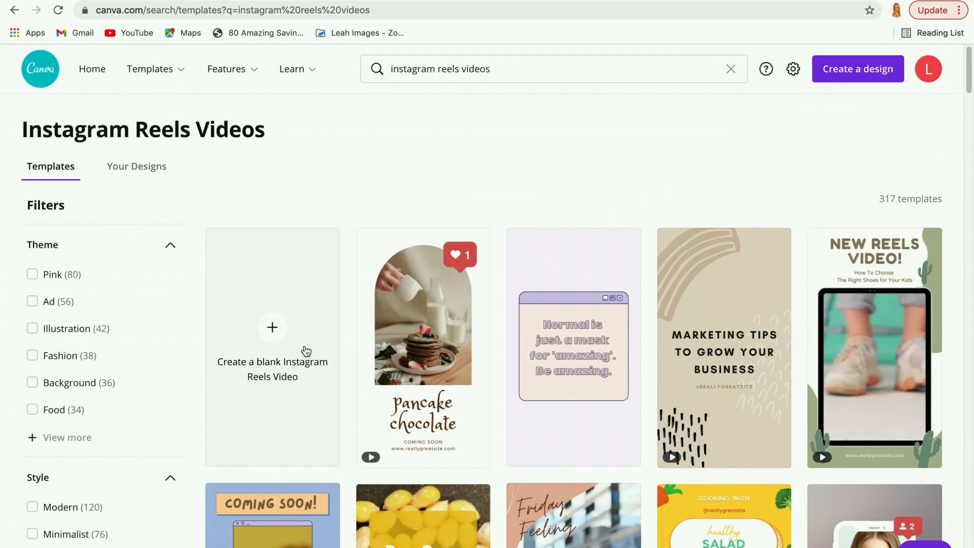
Open the Sky Timelapse Reel design from the home page's recent designs and search its stock videos for "Timelapse".
{"action": "mouse_move", "coordinate": [238, 71]}
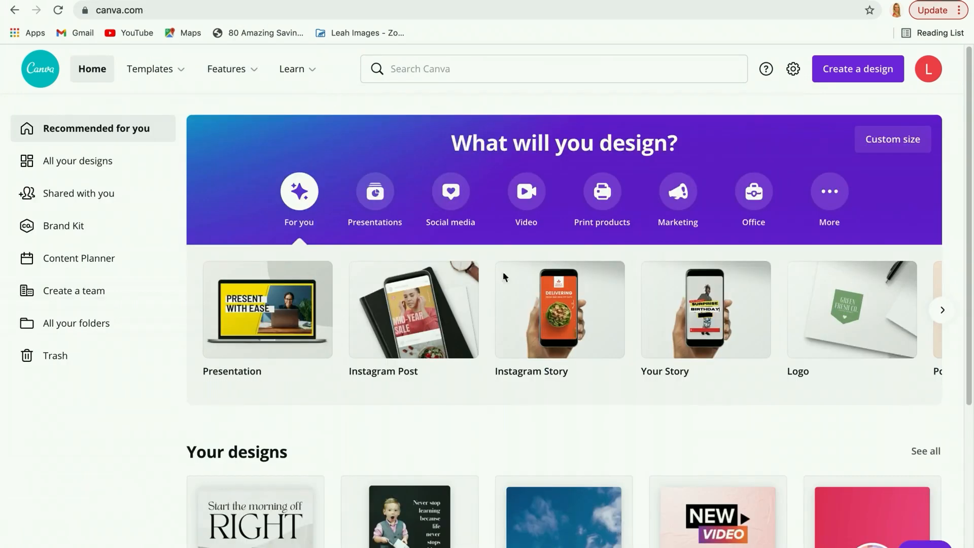
{"action": "left_click", "coordinate": [584, 543]}
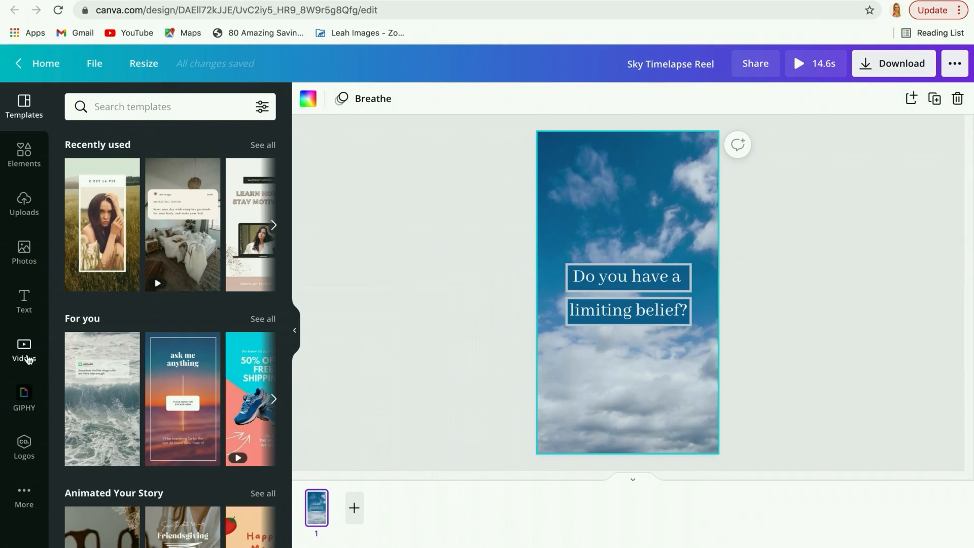
{"action": "left_click", "coordinate": [29, 359]}
{"action": "left_click", "coordinate": [123, 107]}
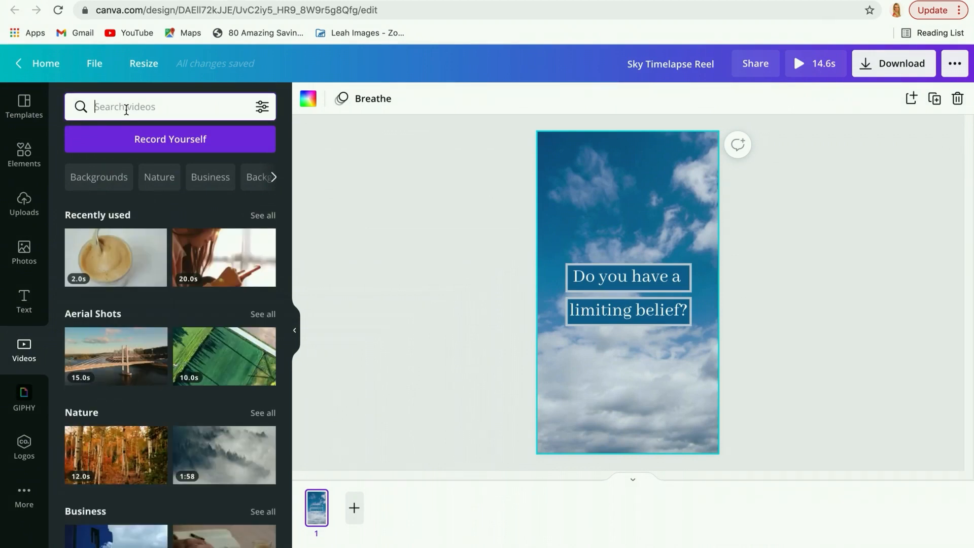
{"action": "type", "text": "t"}
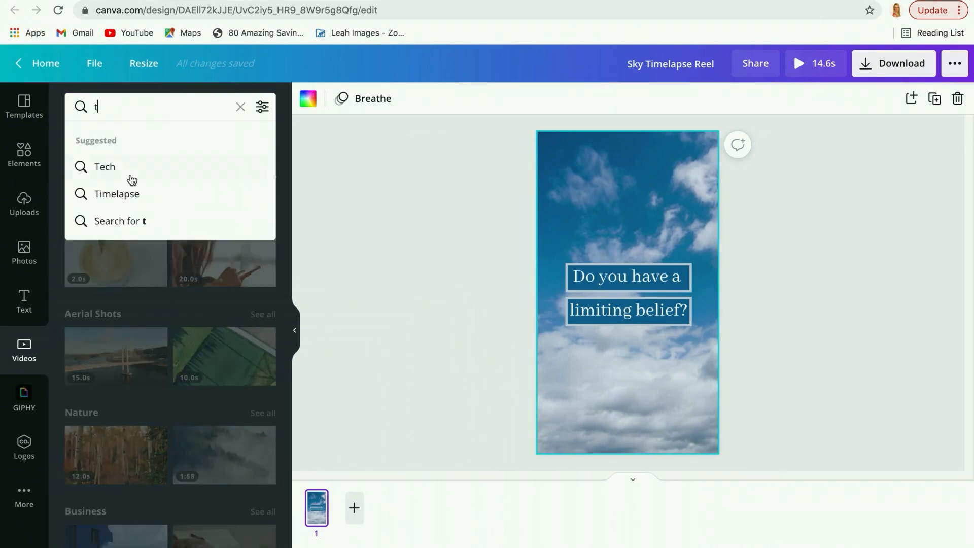
{"action": "left_click", "coordinate": [134, 197]}
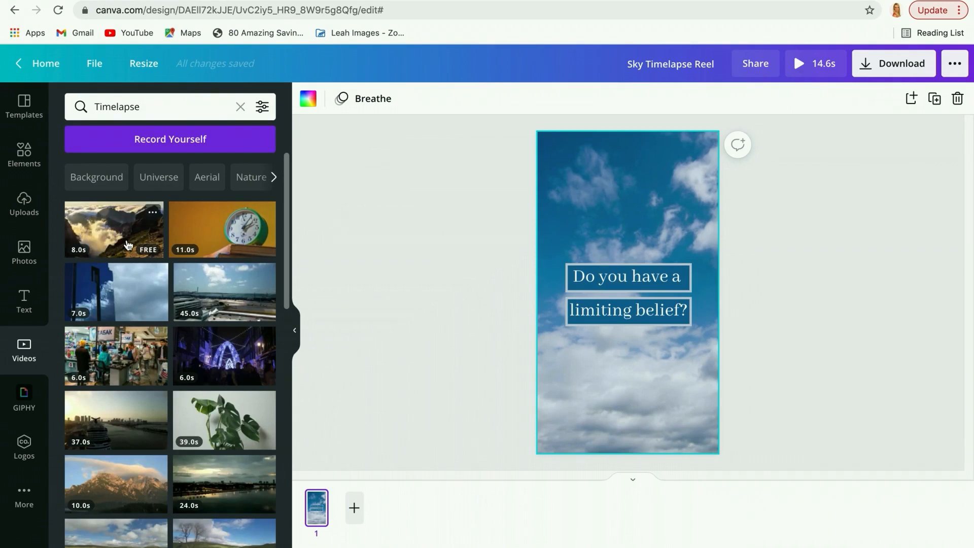
{"action": "left_click", "coordinate": [568, 232]}
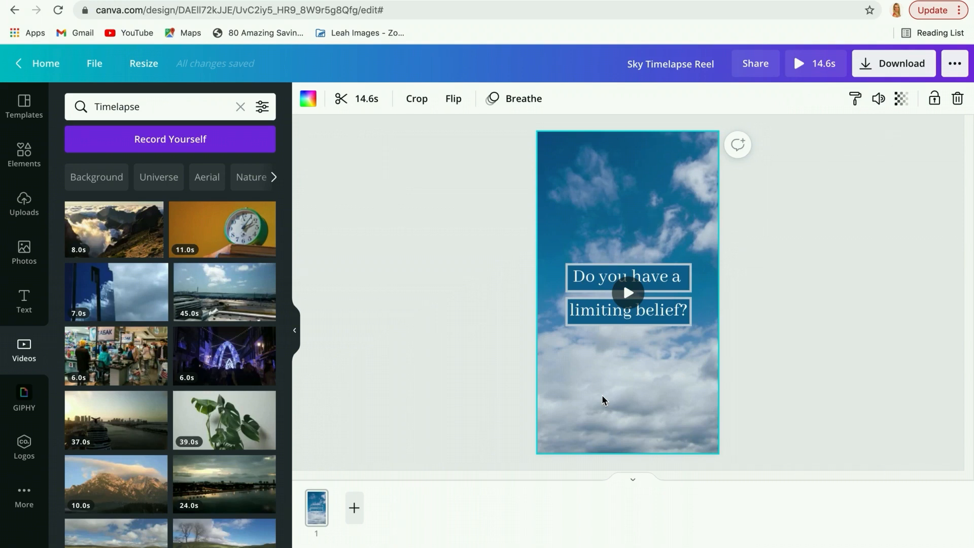
Duplicate the "Do you have a limiting belief?" sky page twice so the reel has three pages.
{"action": "left_click", "coordinate": [354, 522]}
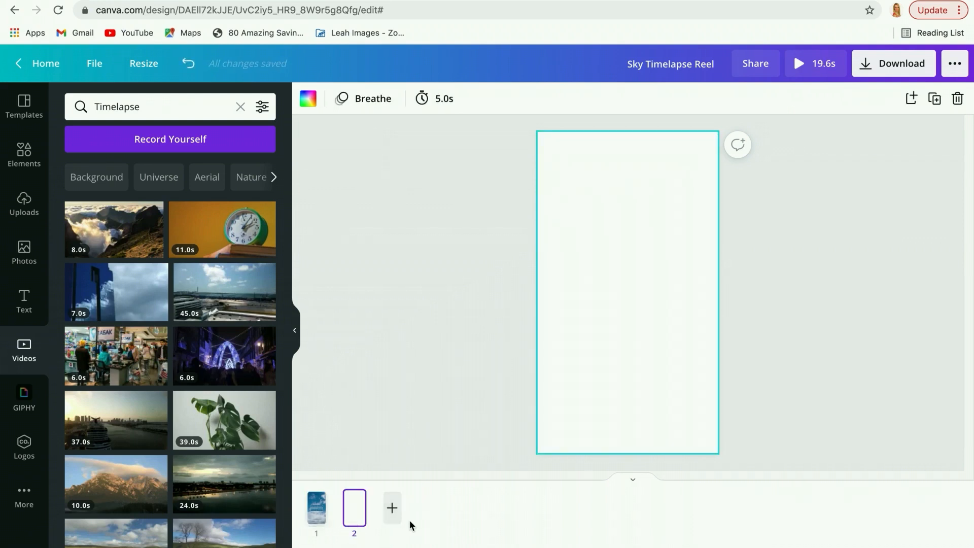
{"action": "left_click", "coordinate": [958, 99]}
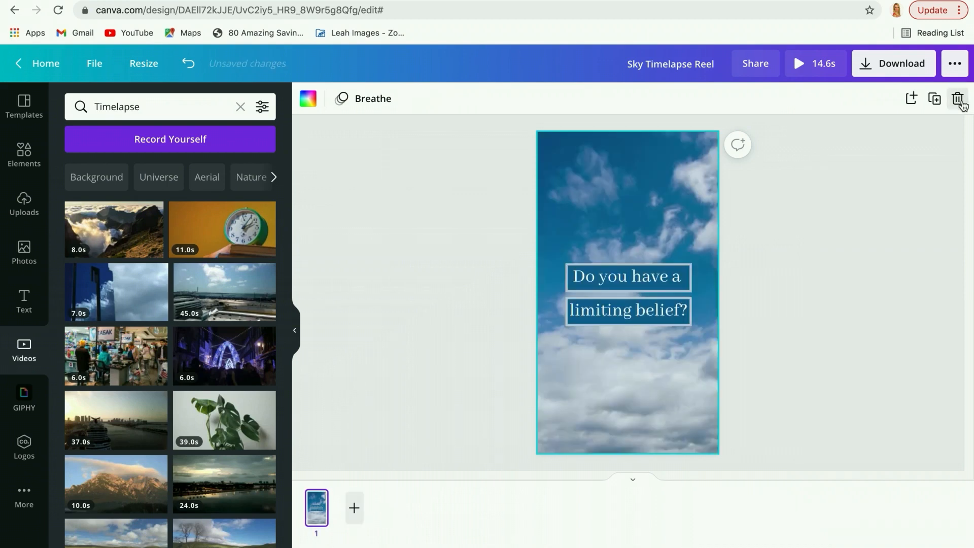
{"action": "left_click", "coordinate": [935, 100]}
{"action": "left_click", "coordinate": [935, 100]}
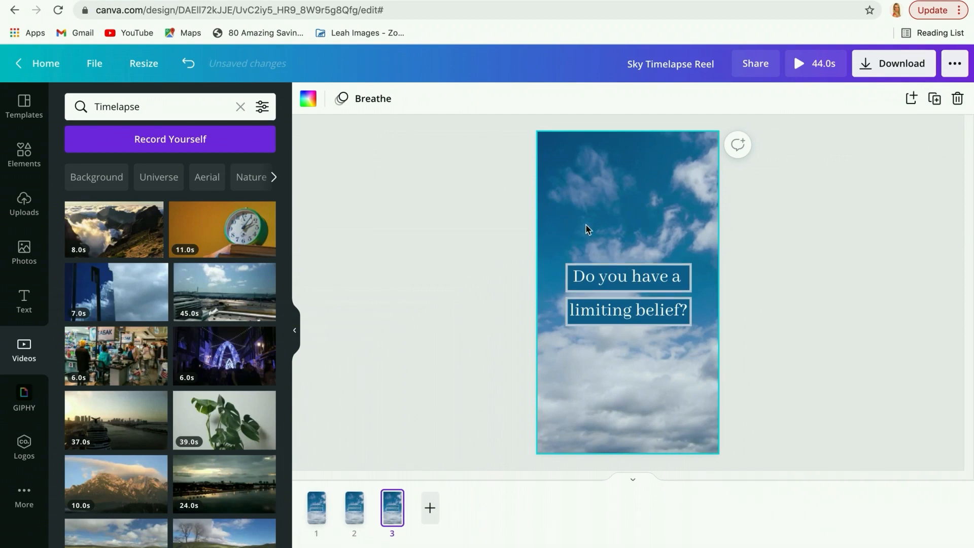
On page 2, replace the two text lines with "Write it" and "down".
{"action": "left_click", "coordinate": [355, 516]}
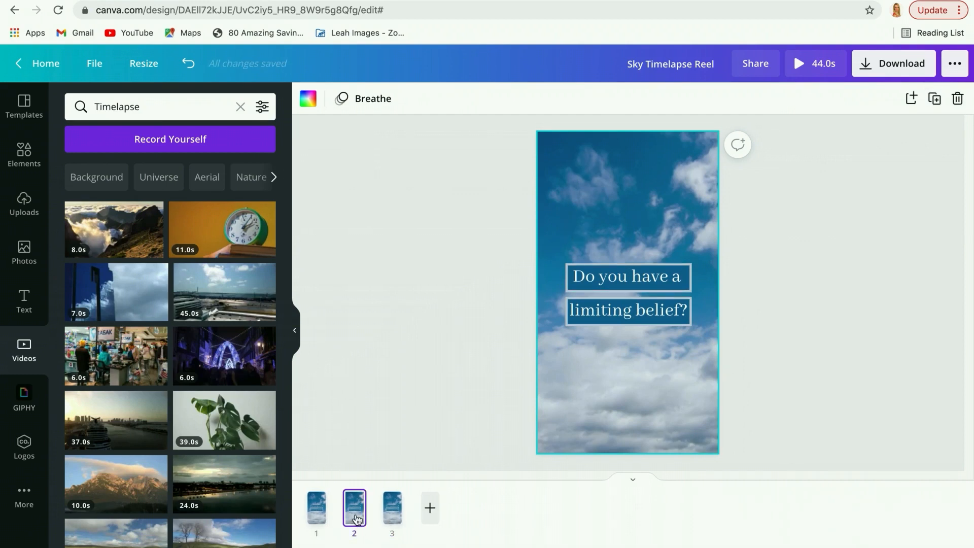
{"action": "left_click", "coordinate": [631, 281]}
{"action": "left_click", "coordinate": [631, 280]}
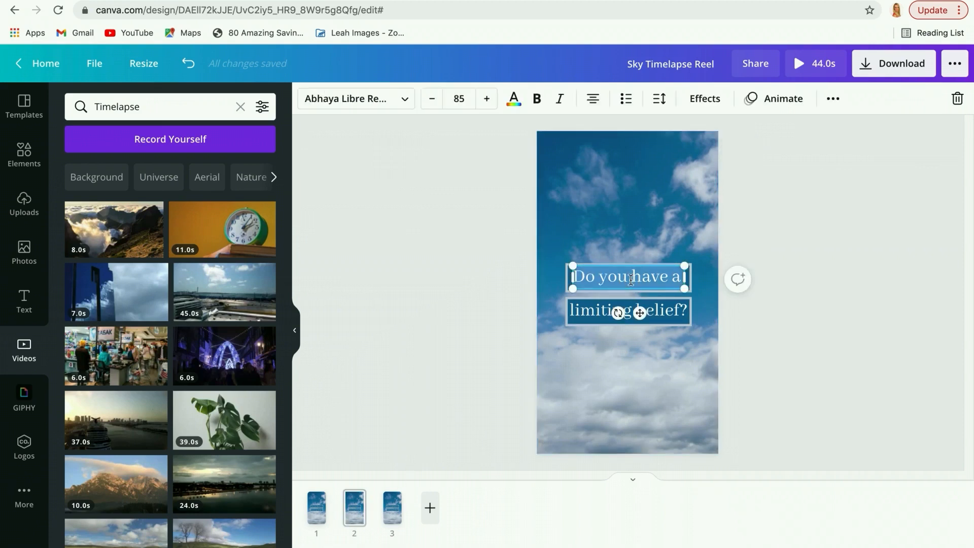
{"action": "type", "text": "Write"}
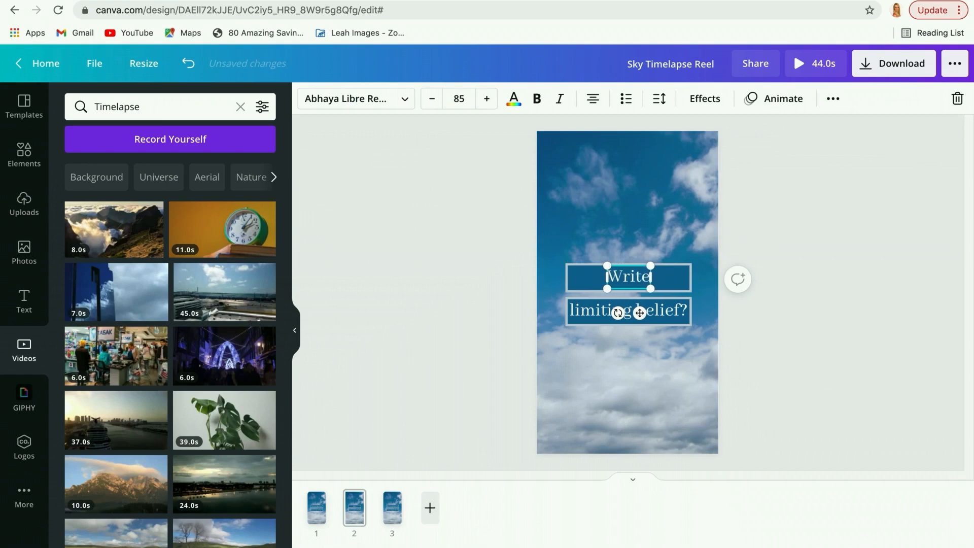
{"action": "type", "text": " it"}
{"action": "left_click", "coordinate": [606, 310]}
{"action": "left_click", "coordinate": [604, 311]}
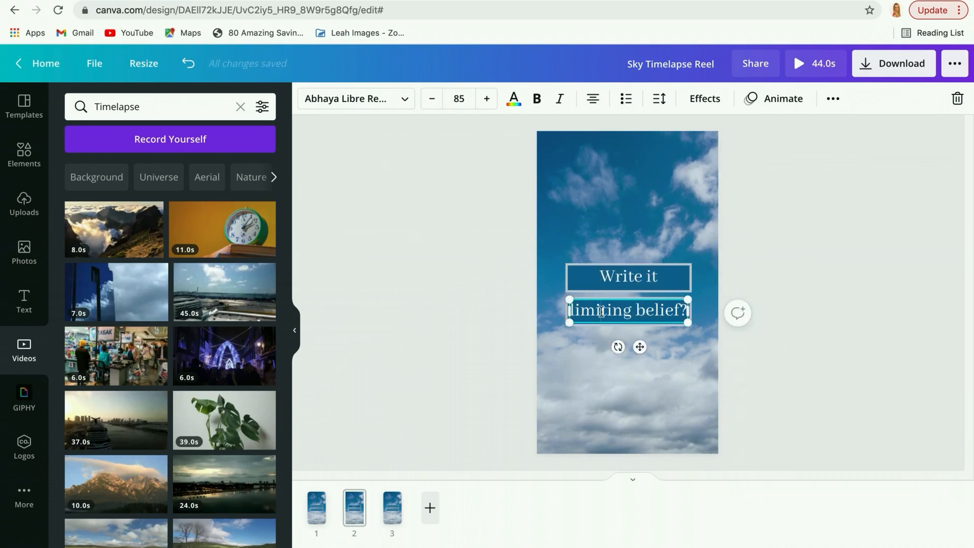
{"action": "triple_click", "coordinate": [602, 311]}
{"action": "type", "text": "down"}
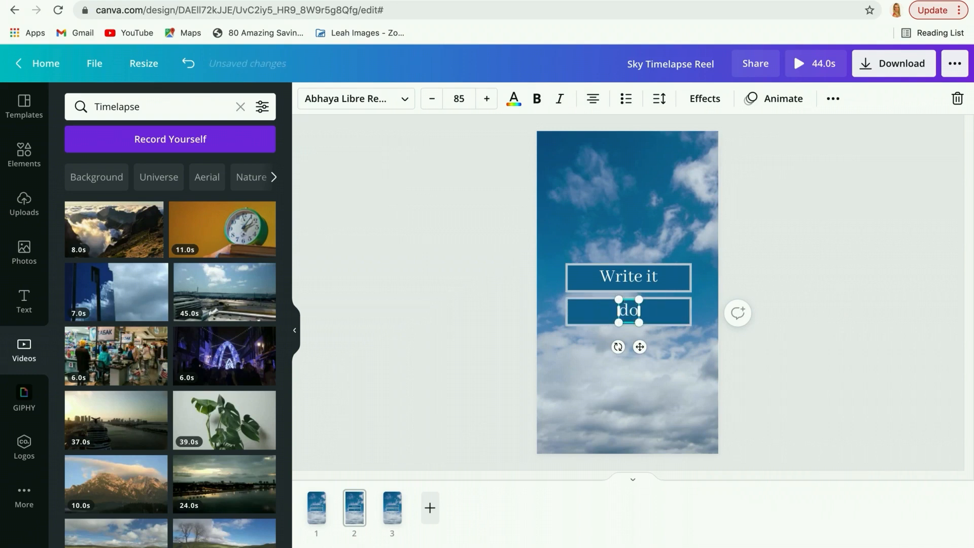
On page 3, replace the upper text line "Do you have a" with "Then write down".
{"action": "left_click", "coordinate": [390, 512]}
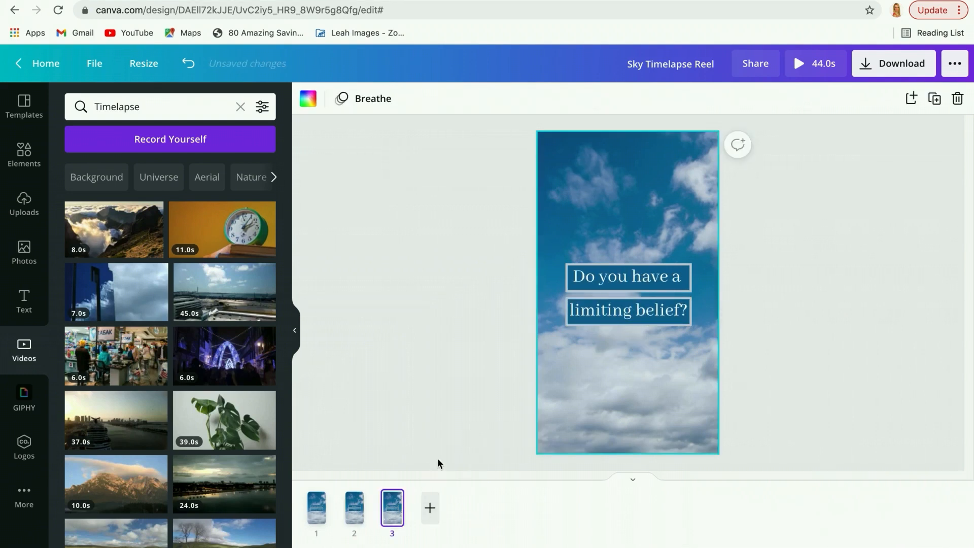
{"action": "left_click", "coordinate": [614, 276]}
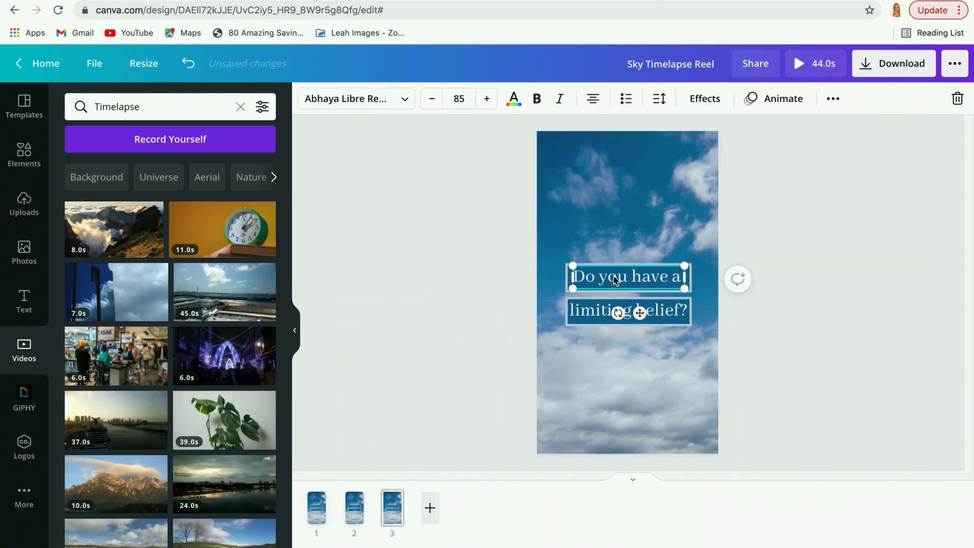
{"action": "left_click", "coordinate": [614, 276]}
{"action": "type", "text": "Tehn"}
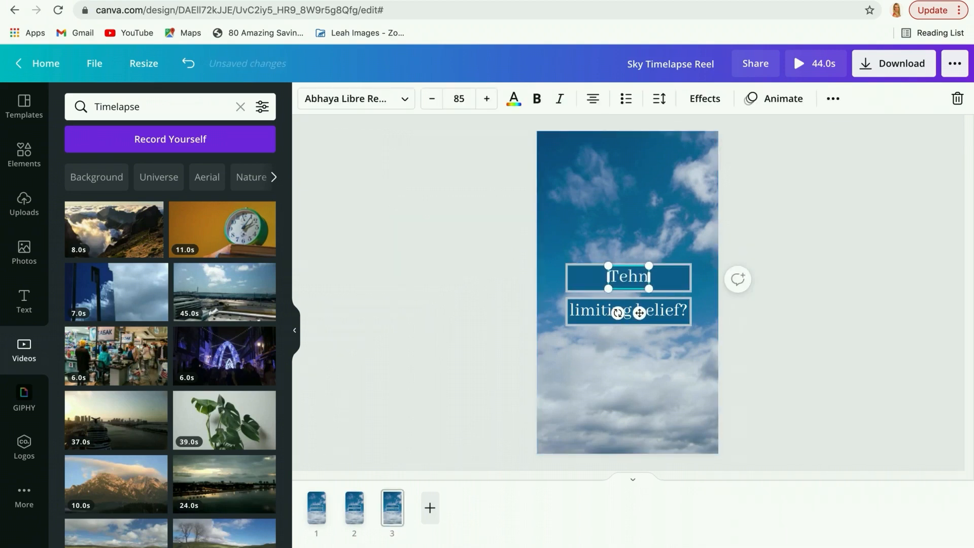
{"action": "key", "text": "BackSpace"}
{"action": "key", "text": "BackSpace"}
{"action": "key", "text": "BackSpace"}
{"action": "key", "text": "BackSpace"}
{"action": "type", "text": "Then wri"}
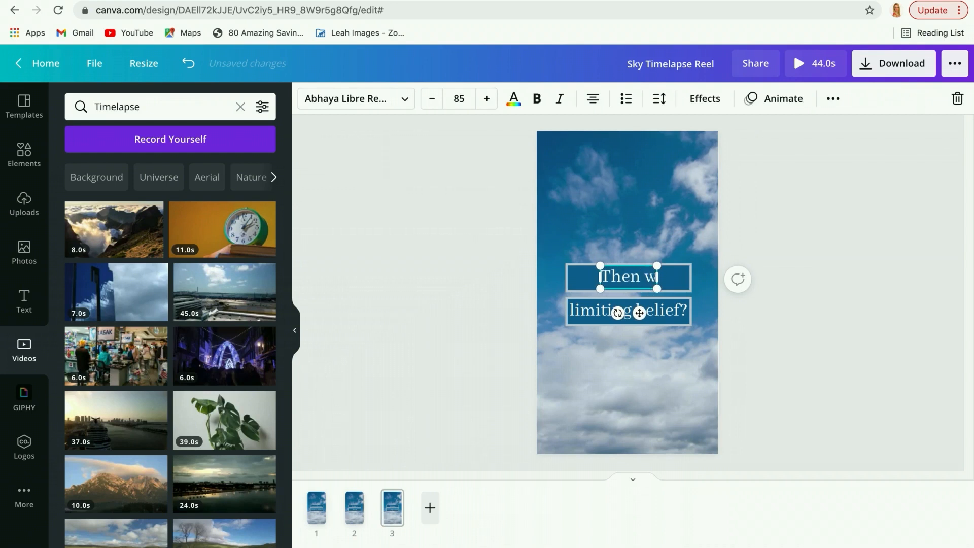
{"action": "type", "text": "te down"}
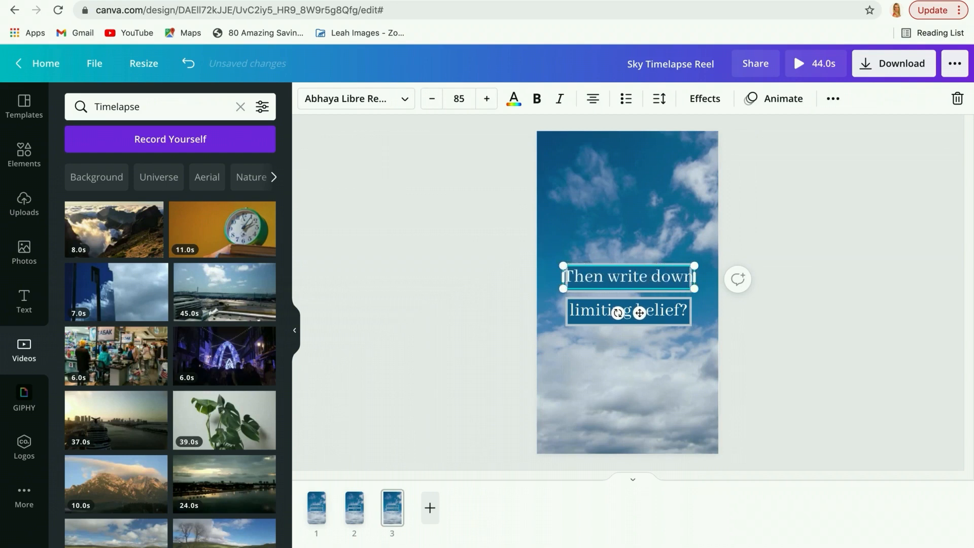
Replace page 3's lower text line "limiting belief?" with "why it isn't true".
{"action": "left_click", "coordinate": [576, 314]}
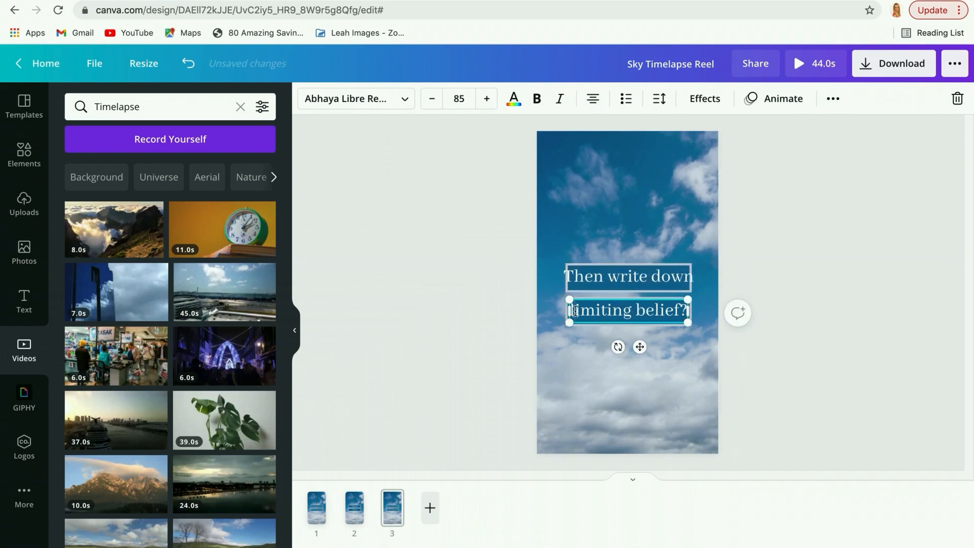
{"action": "left_click_drag", "start_coordinate": [574, 311], "coordinate": [688, 311]}
{"action": "type", "text": "why it isn't tr"}
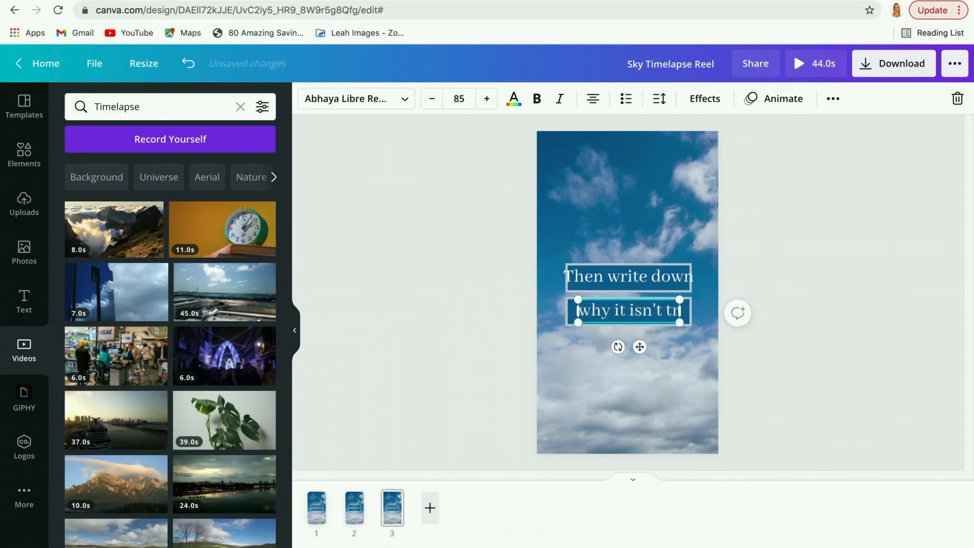
{"action": "type", "text": "ue"}
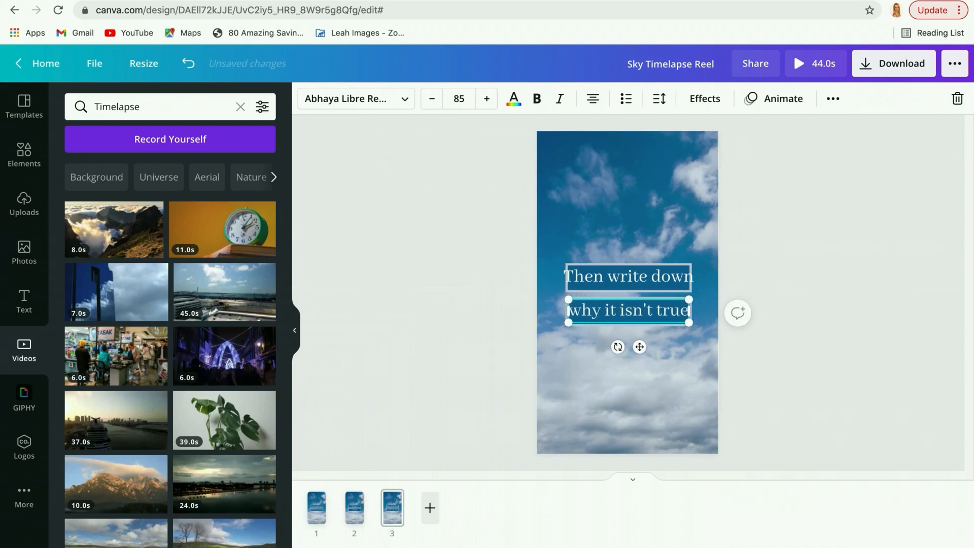
Move "Then write down" above its blue box and enlarge the box slightly so the line fits inside.
{"action": "left_click", "coordinate": [644, 269]}
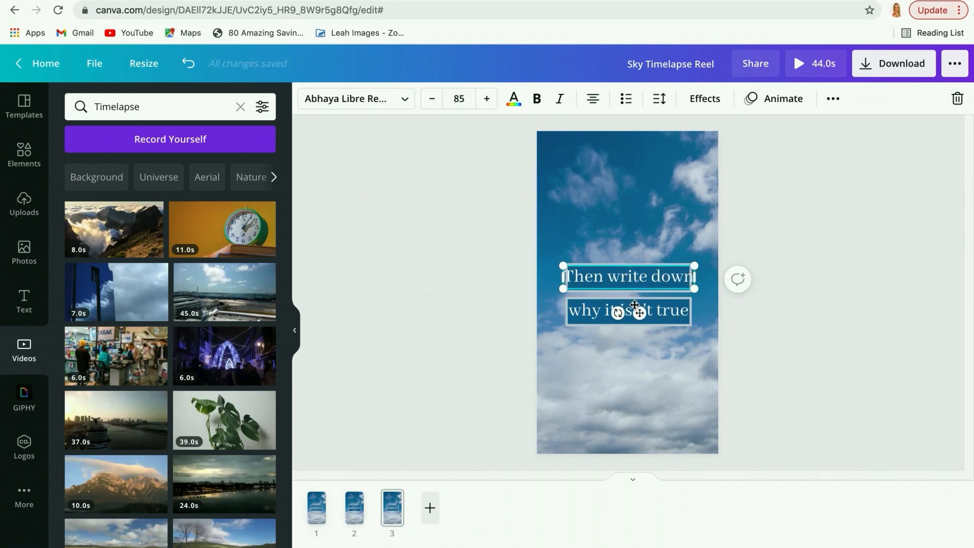
{"action": "left_click_drag", "start_coordinate": [639, 312], "coordinate": [633, 275]}
{"action": "left_click", "coordinate": [642, 286]}
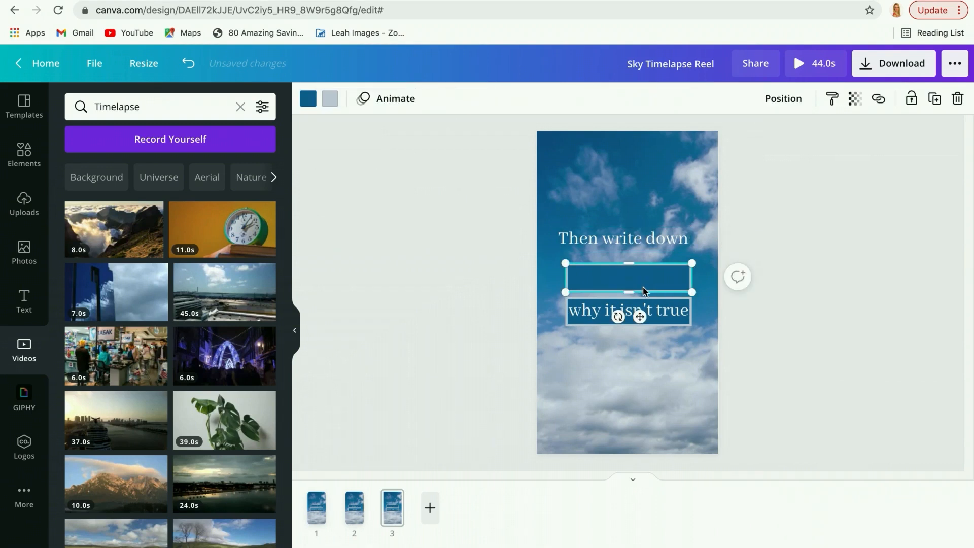
{"action": "left_click_drag", "start_coordinate": [691, 261], "coordinate": [705, 259]}
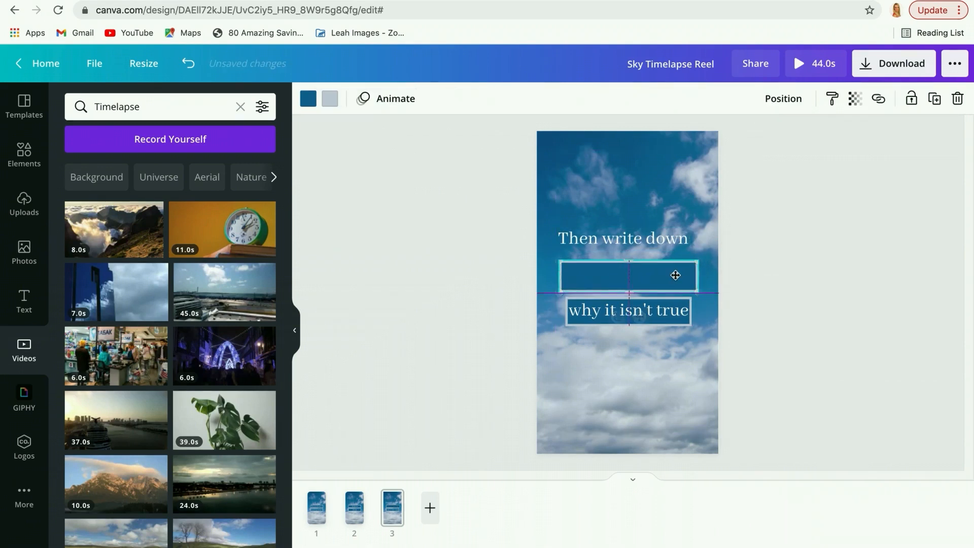
Enlarge page 3's lower blue box to about 828 × 192 and place both text lines inside their boxes.
{"action": "left_click", "coordinate": [678, 325]}
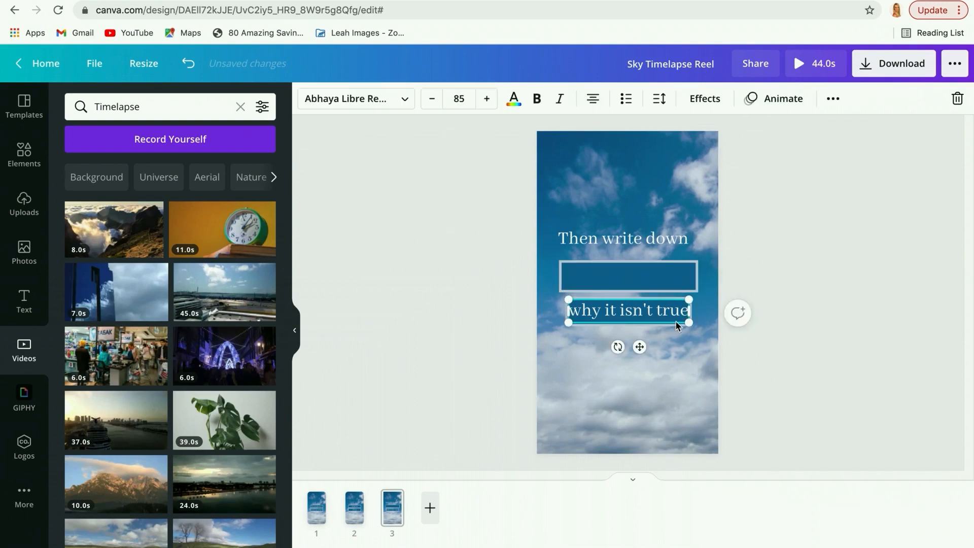
{"action": "left_click_drag", "start_coordinate": [640, 348], "coordinate": [641, 382]}
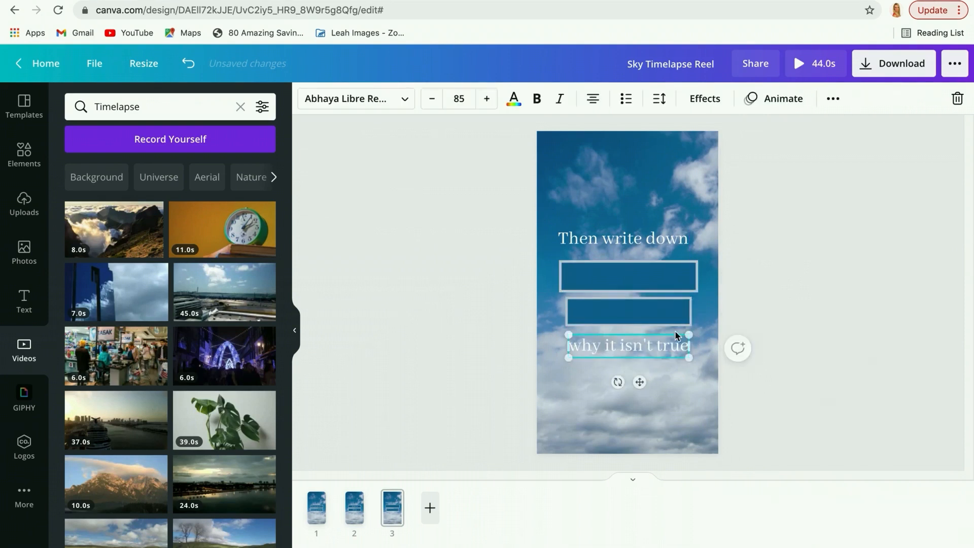
{"action": "left_click", "coordinate": [672, 313]}
{"action": "left_click_drag", "start_coordinate": [690, 324], "coordinate": [699, 327]}
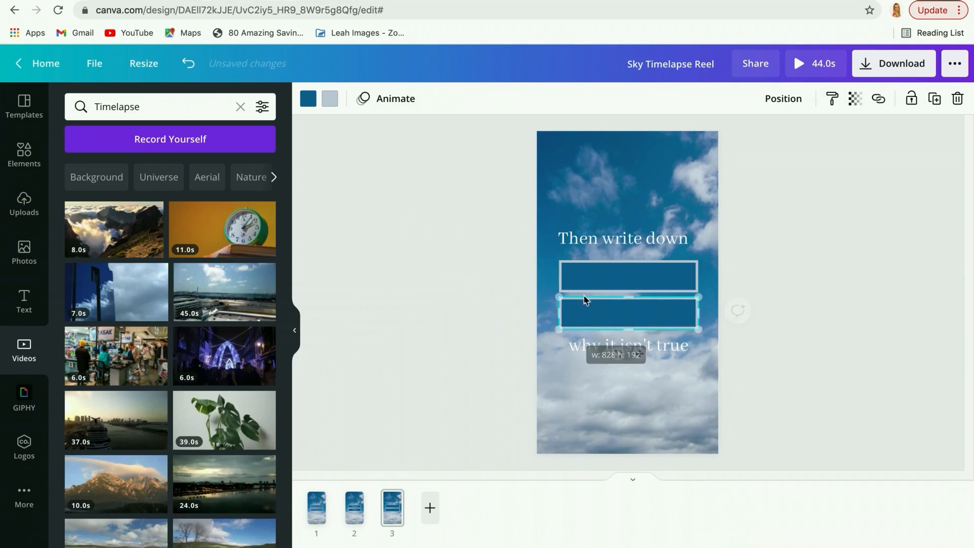
{"action": "left_click_drag", "start_coordinate": [618, 235], "coordinate": [623, 273]}
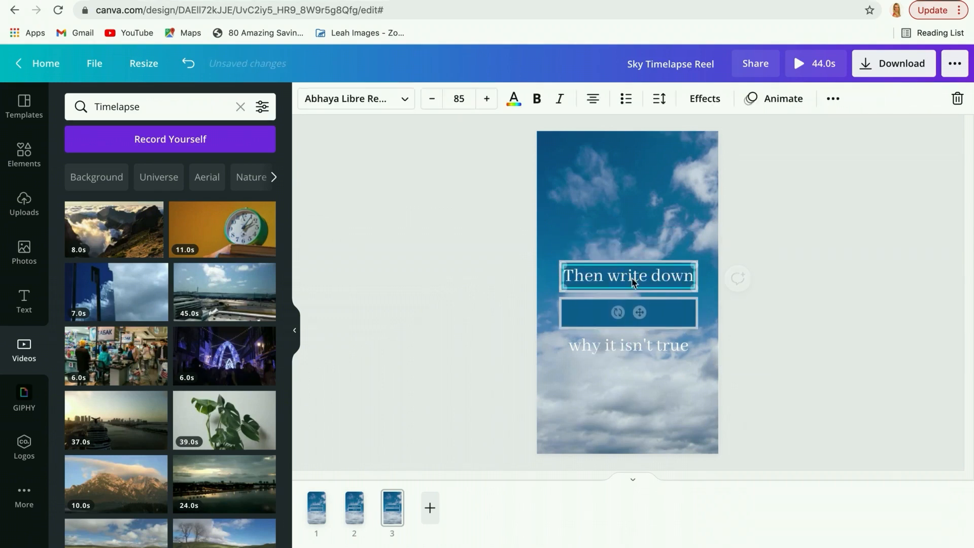
{"action": "left_click_drag", "start_coordinate": [645, 351], "coordinate": [646, 320]}
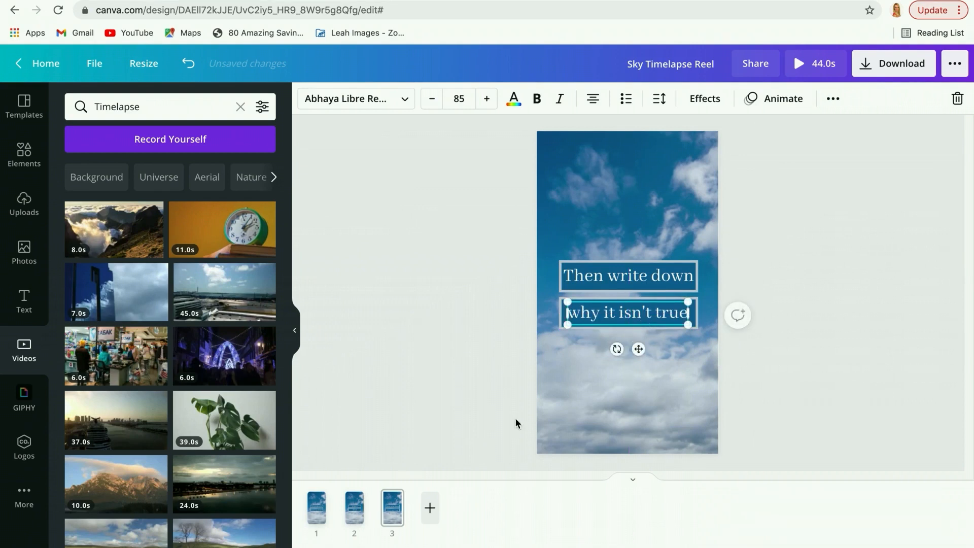
Open the page animation options for page 1 and check which animation pages 1, 2 and 3 use.
{"action": "left_click", "coordinate": [319, 504]}
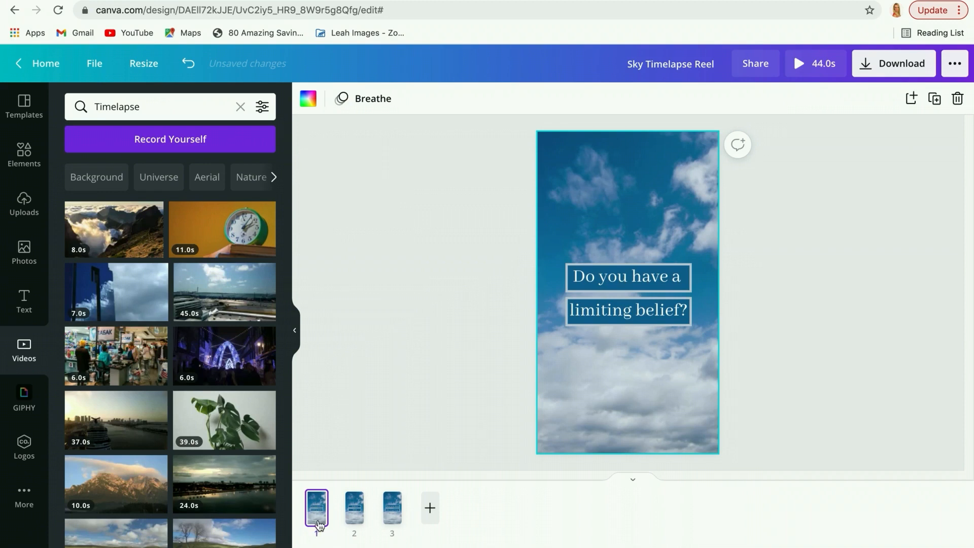
{"action": "left_click", "coordinate": [379, 105]}
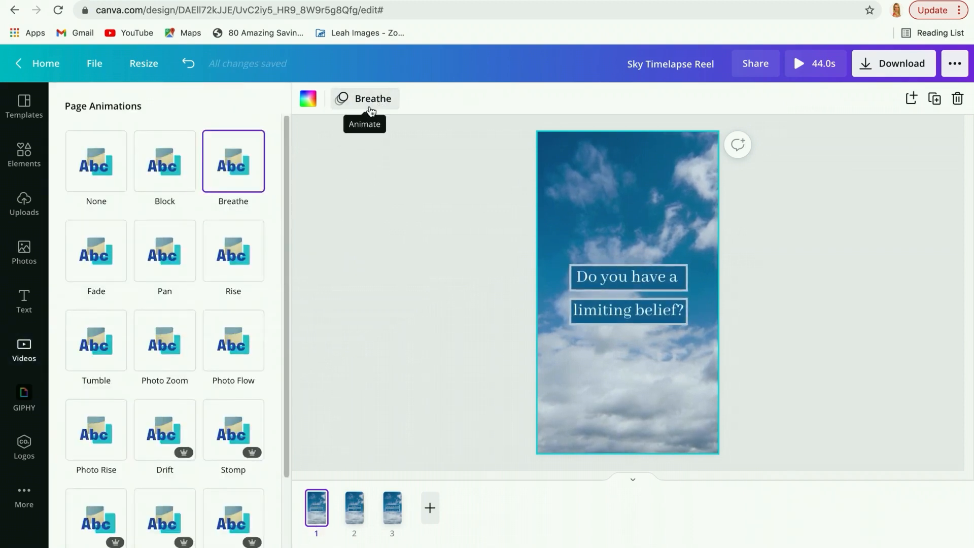
{"action": "left_click", "coordinate": [354, 502]}
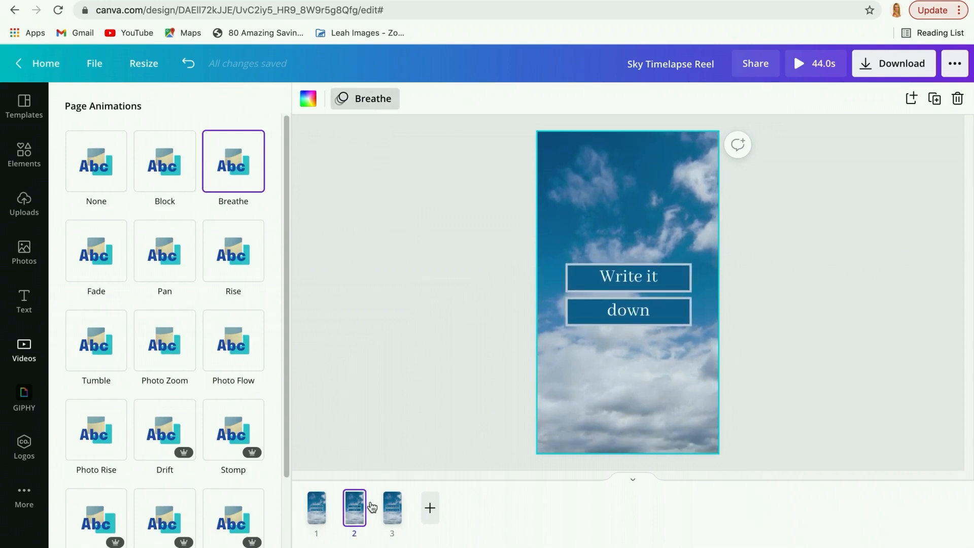
{"action": "left_click", "coordinate": [392, 506]}
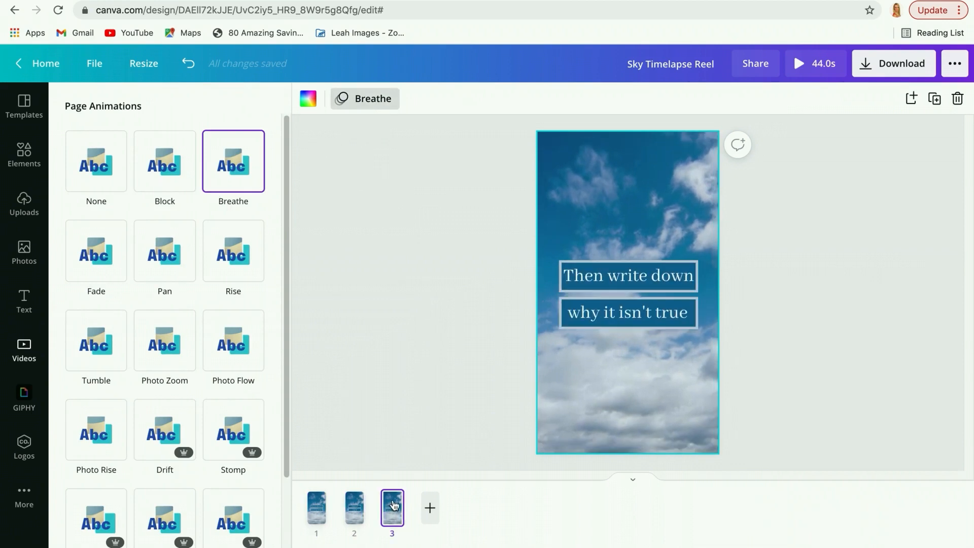
Trim the sky video on page 1 to its first 3.0 seconds.
{"action": "left_click", "coordinate": [322, 499]}
{"action": "left_click", "coordinate": [648, 410]}
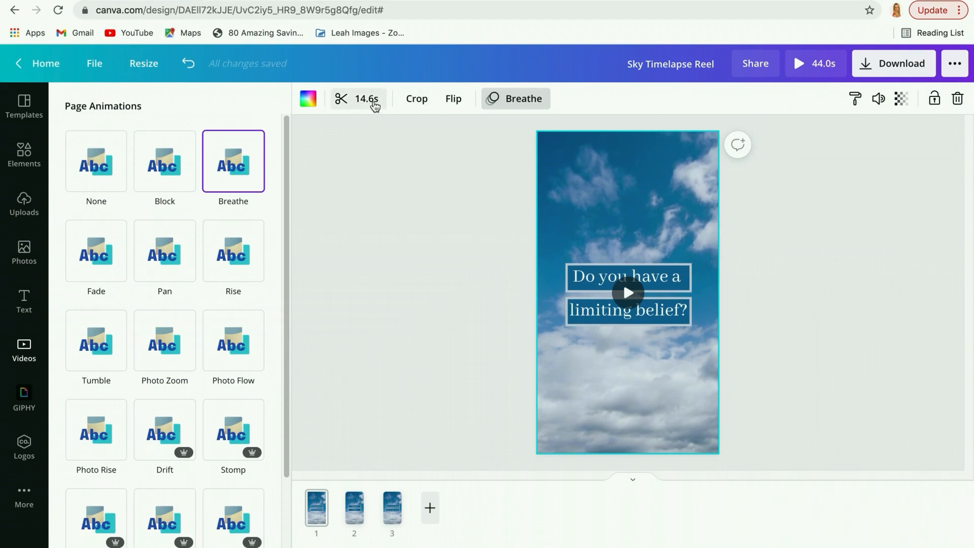
{"action": "left_click", "coordinate": [366, 99]}
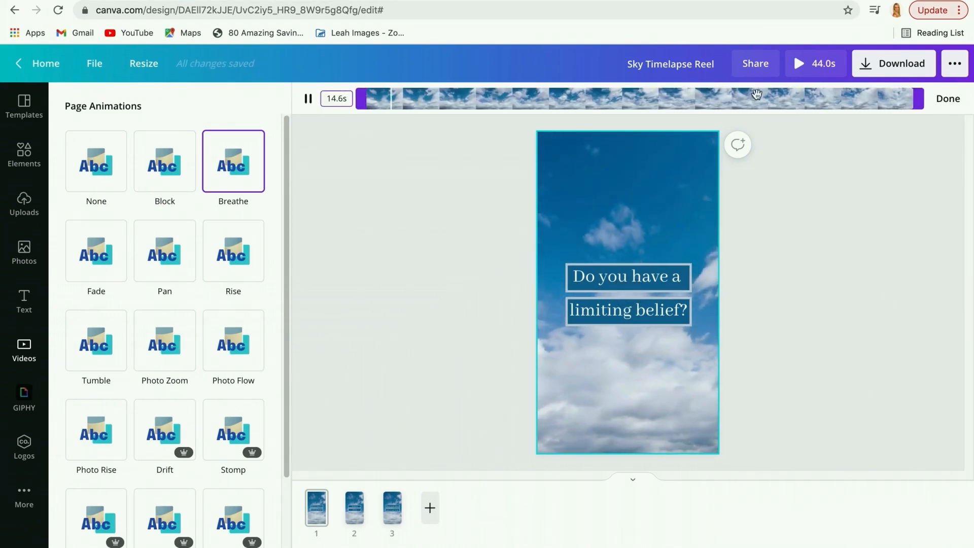
{"action": "left_click_drag", "start_coordinate": [898, 97], "coordinate": [485, 99]}
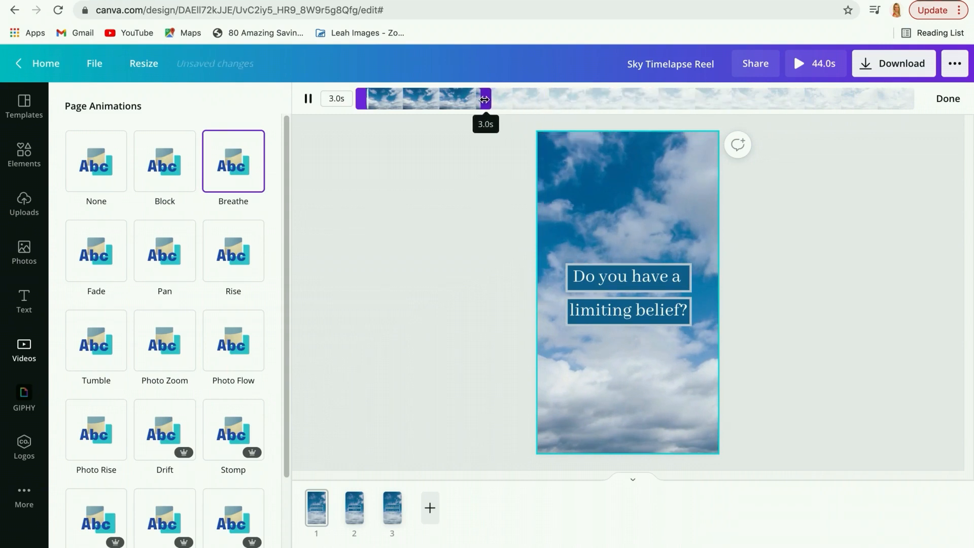
{"action": "left_click", "coordinate": [944, 98]}
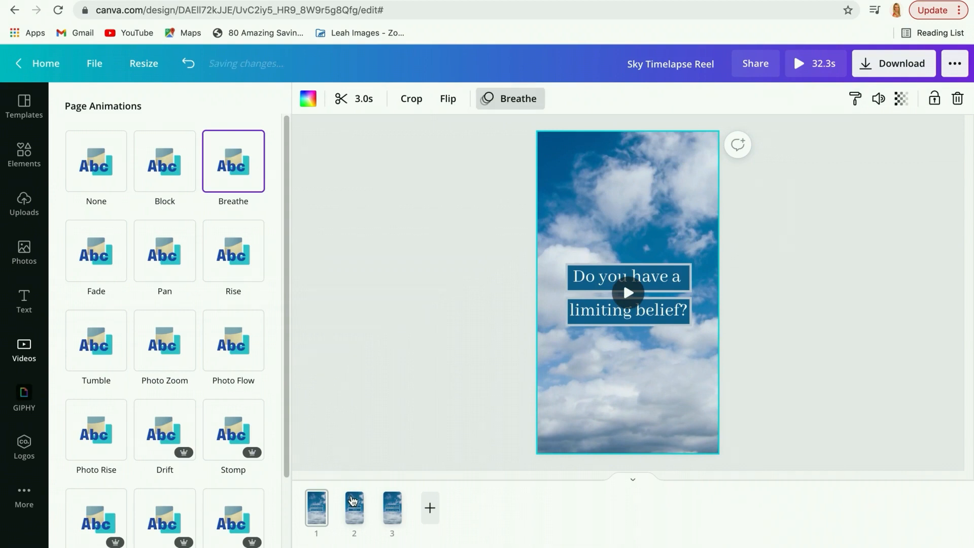
Trim page 2's sky video to a 3.0-second section starting about 3 seconds in, where page 1's clip ends.
{"action": "left_click", "coordinate": [354, 501]}
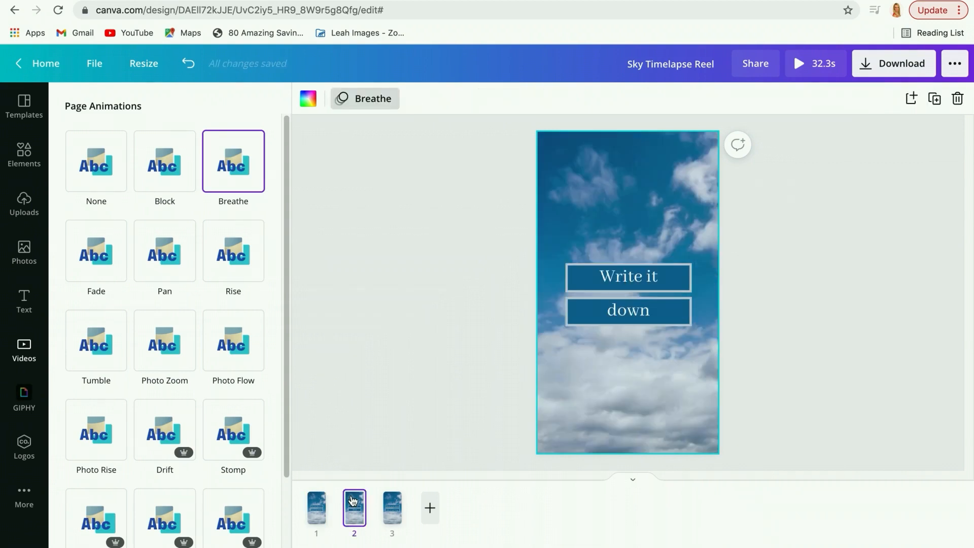
{"action": "left_click", "coordinate": [624, 427]}
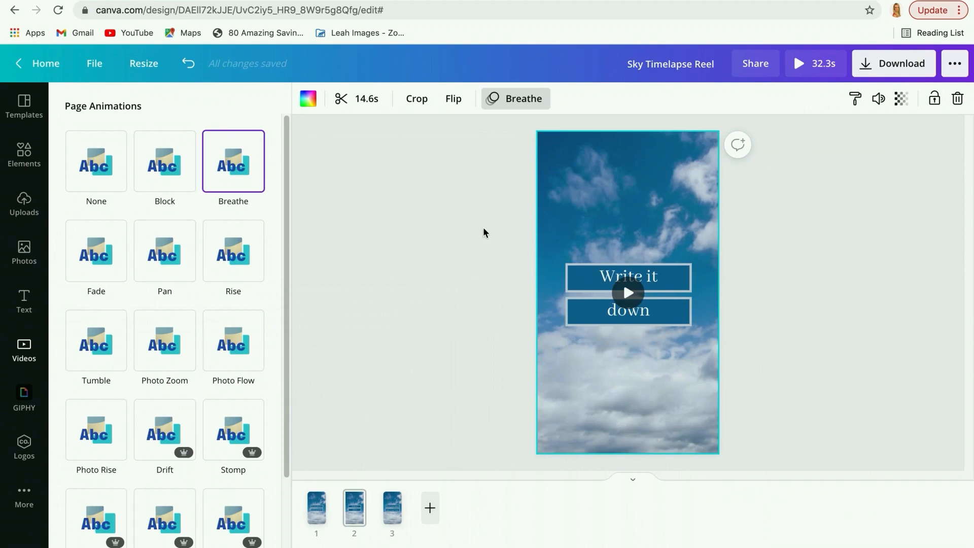
{"action": "left_click", "coordinate": [368, 99]}
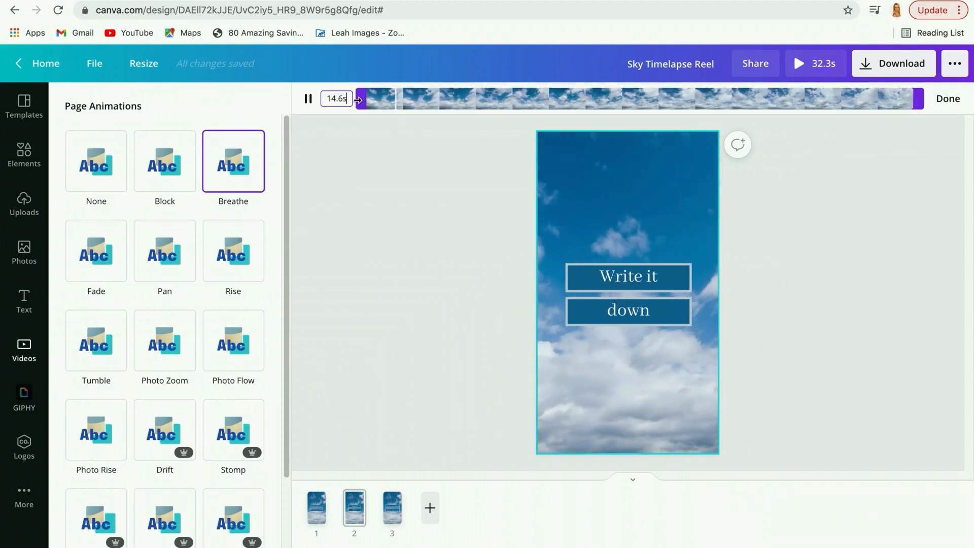
{"action": "left_click", "coordinate": [362, 100]}
{"action": "left_click_drag", "start_coordinate": [362, 100], "coordinate": [473, 98]}
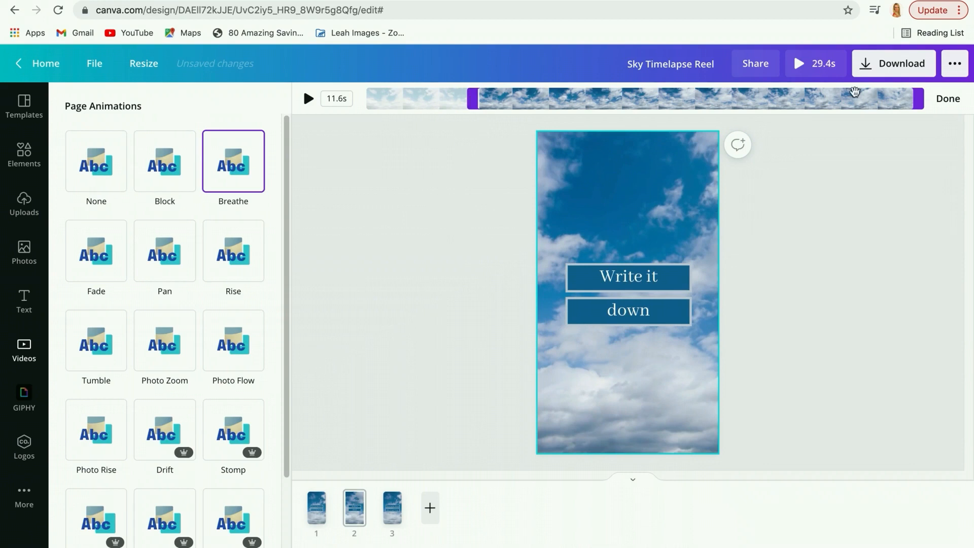
{"action": "left_click_drag", "start_coordinate": [920, 101], "coordinate": [596, 105]}
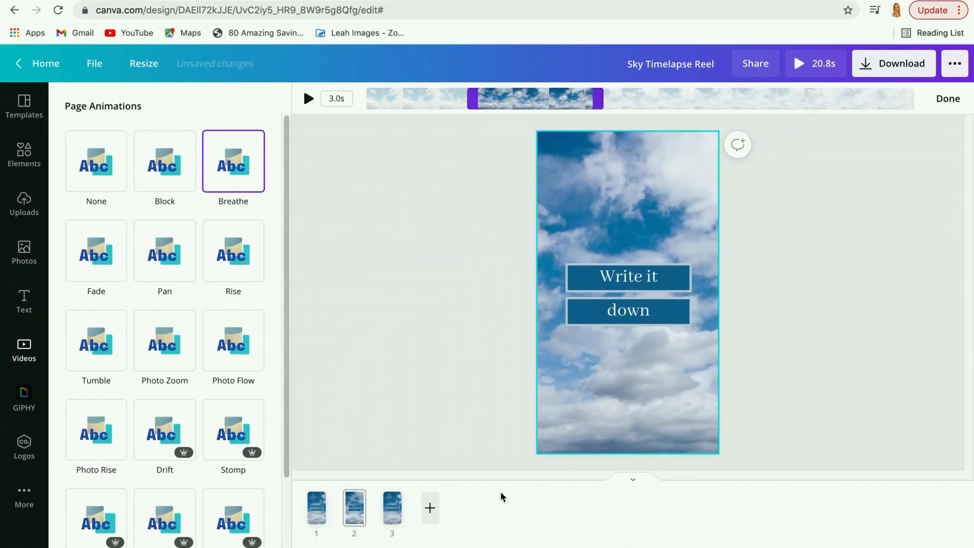
{"action": "left_click", "coordinate": [947, 98]}
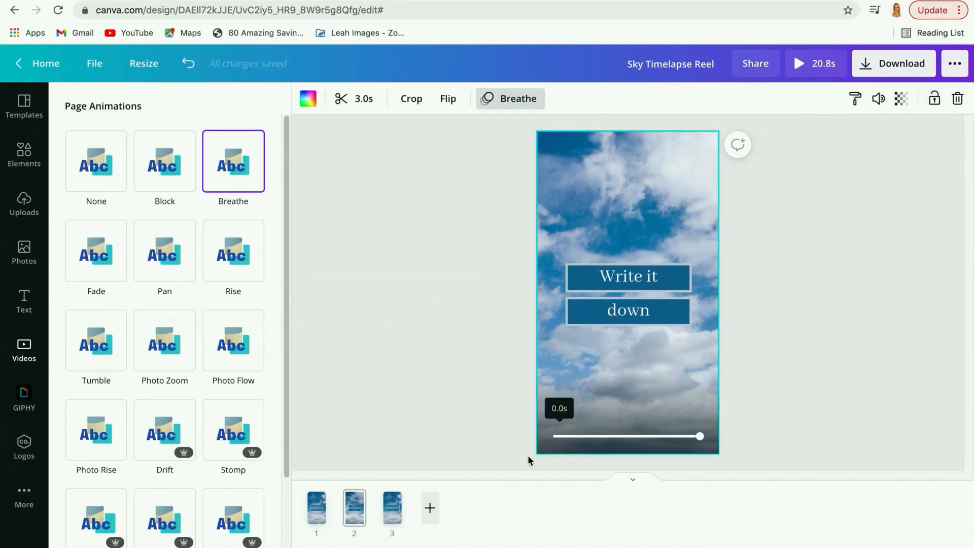
Trim page 3's sky video to a 3.0-second section starting about 6 seconds in, and preview the whole reel.
{"action": "left_click", "coordinate": [399, 501]}
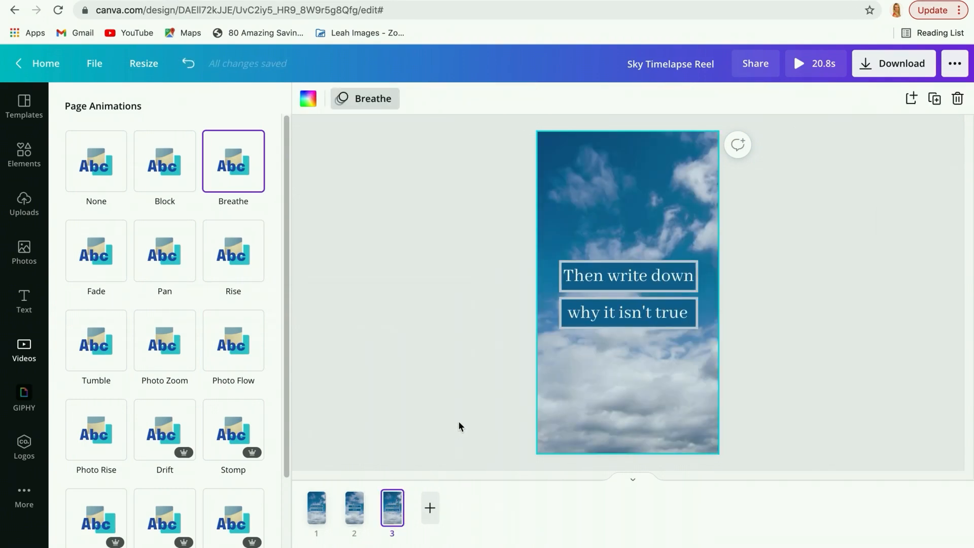
{"action": "left_click", "coordinate": [617, 408]}
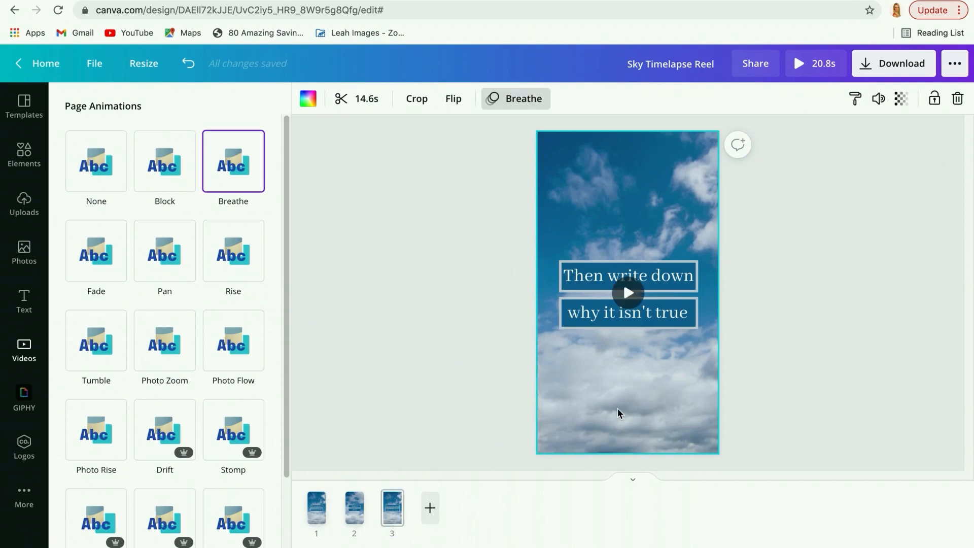
{"action": "left_click", "coordinate": [341, 99]}
{"action": "left_click_drag", "start_coordinate": [369, 99], "coordinate": [587, 107]}
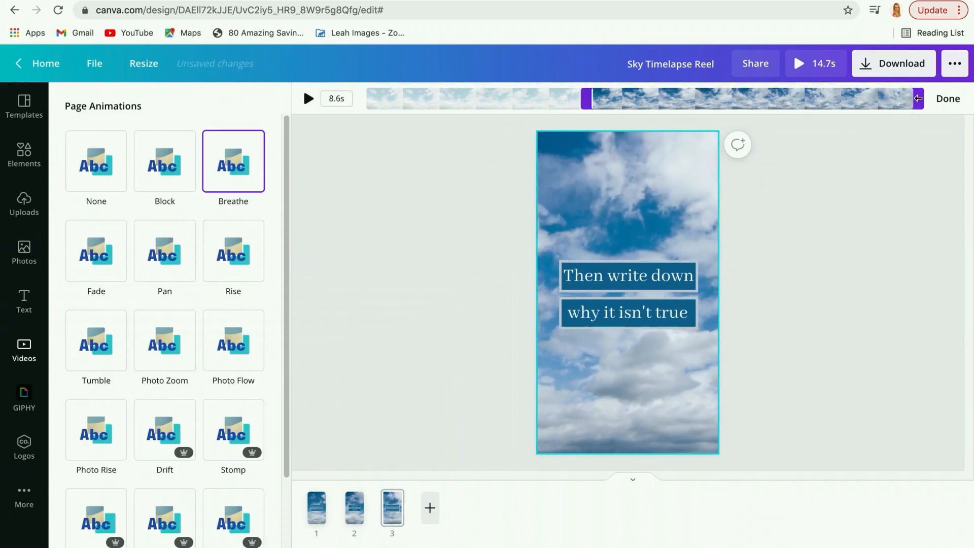
{"action": "left_click_drag", "start_coordinate": [922, 95], "coordinate": [711, 104]}
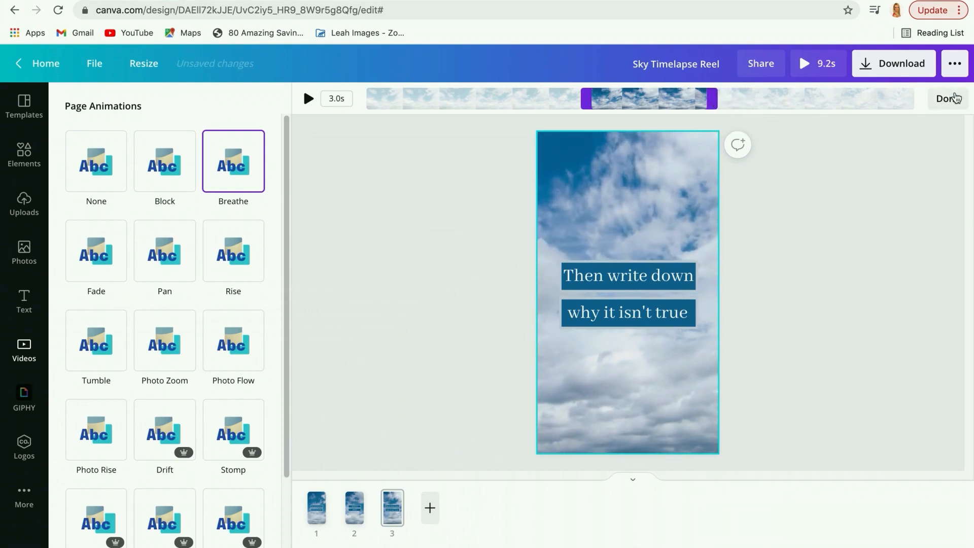
{"action": "left_click", "coordinate": [949, 99]}
{"action": "left_click", "coordinate": [821, 69]}
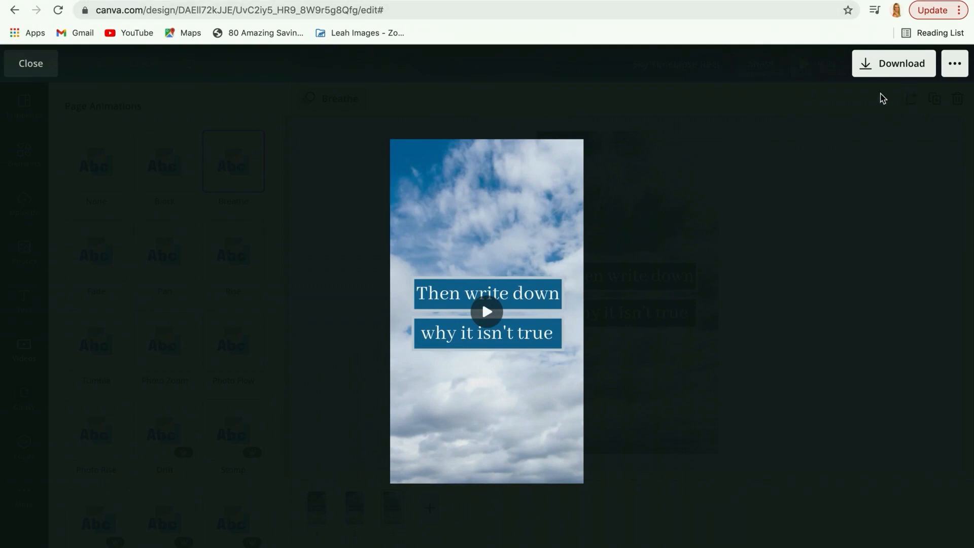
{"action": "left_click", "coordinate": [32, 63]}
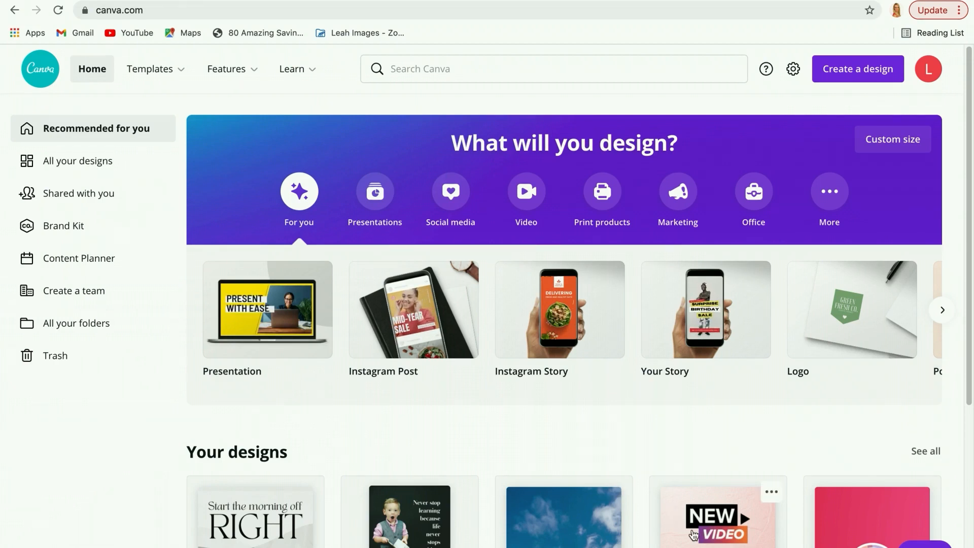
Open the pink Carousel Instagram Reel design and review the content, animation and duration of its six pages.
{"action": "left_click", "coordinate": [676, 543]}
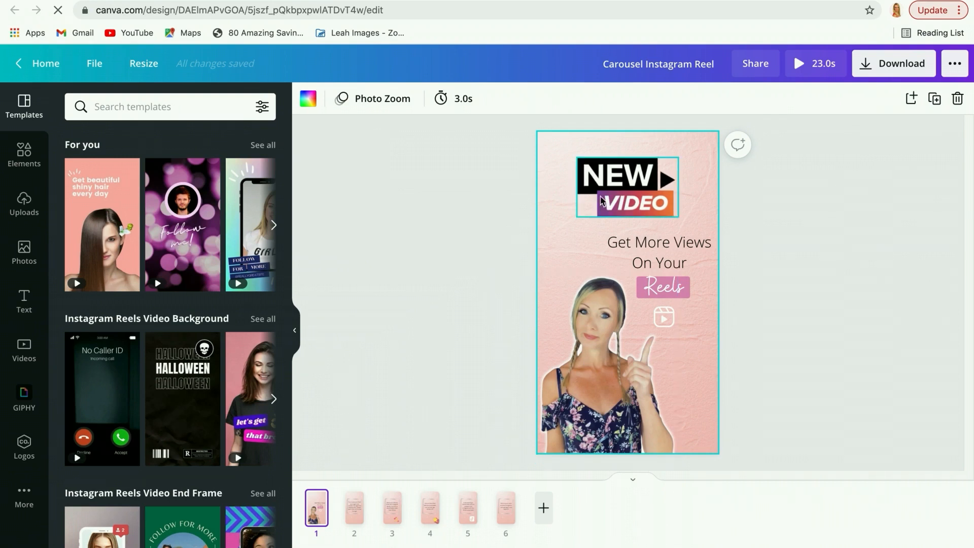
{"action": "left_click", "coordinate": [361, 517]}
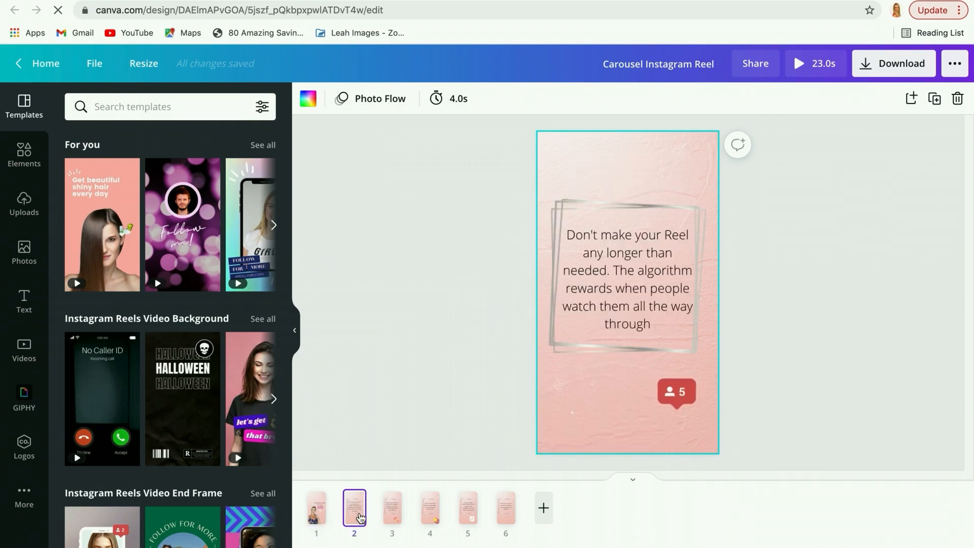
{"action": "left_click", "coordinate": [392, 515]}
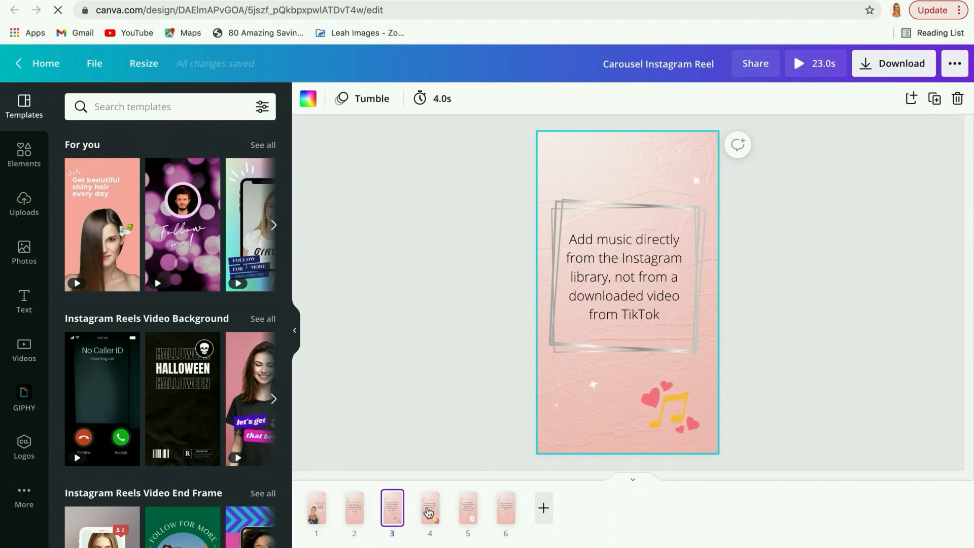
{"action": "left_click", "coordinate": [437, 513]}
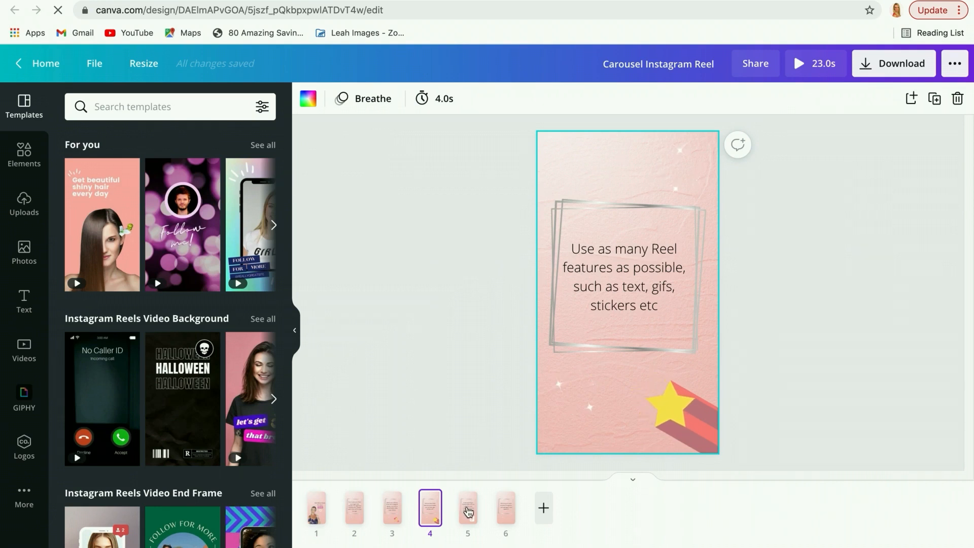
{"action": "left_click", "coordinate": [468, 511]}
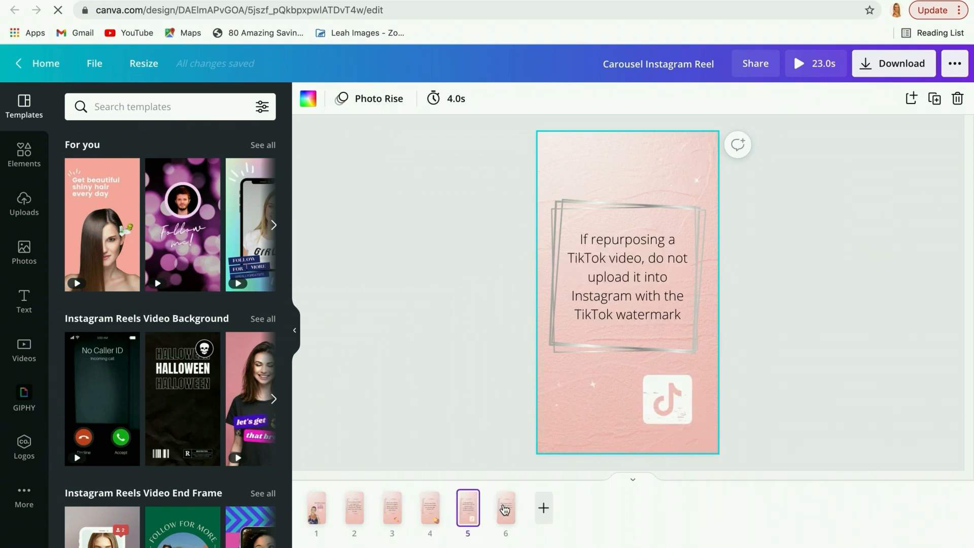
{"action": "left_click", "coordinate": [505, 510]}
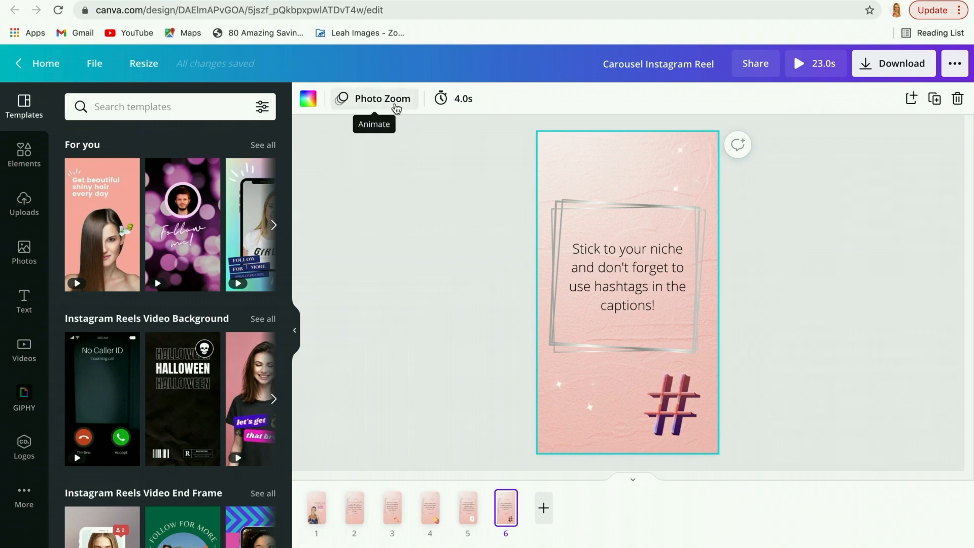
{"action": "left_click", "coordinate": [319, 508]}
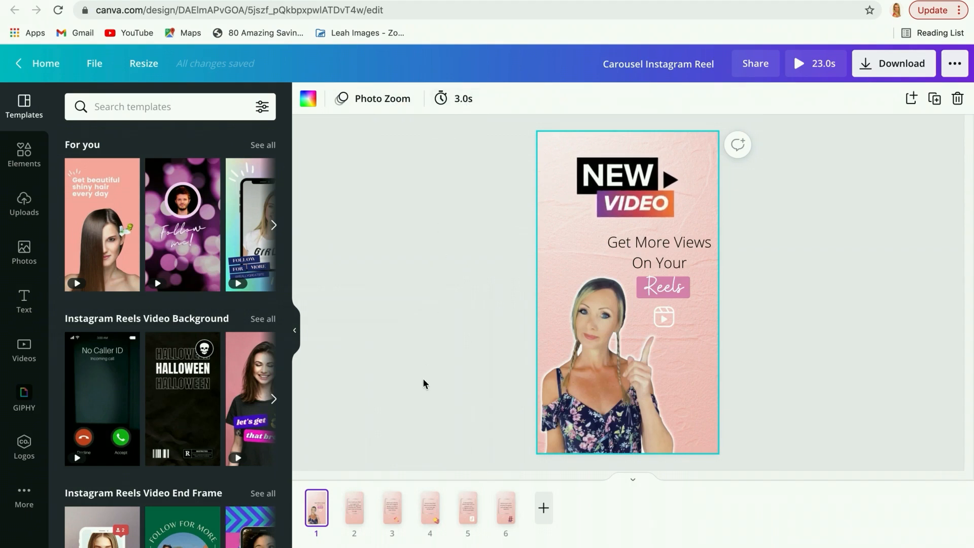
{"action": "left_click", "coordinate": [355, 505]}
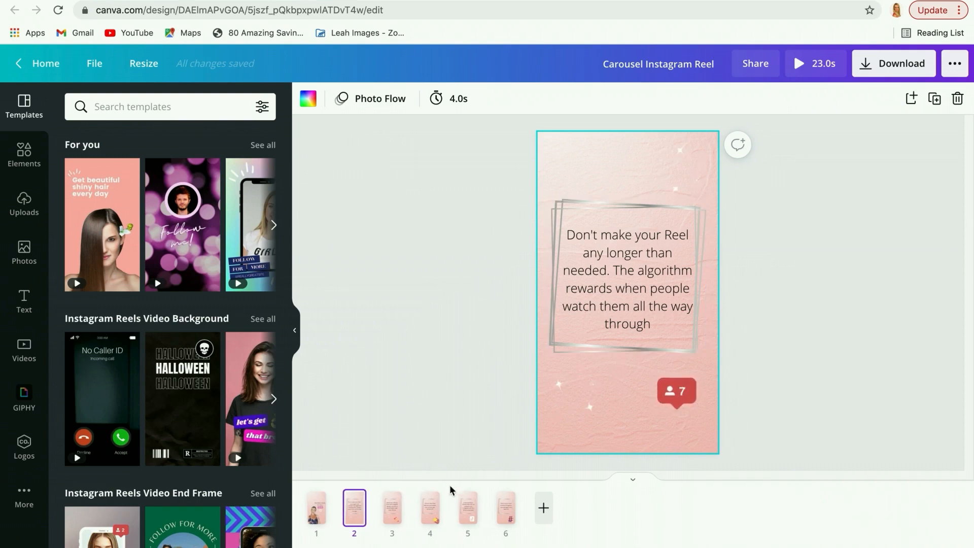
{"action": "left_click", "coordinate": [392, 511]}
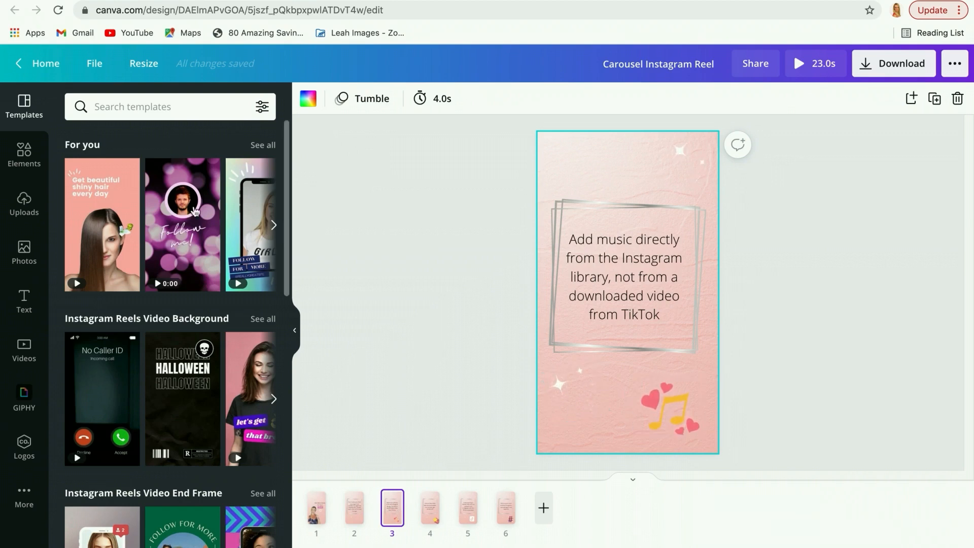
Search the elements library for "social media" and browse the resulting graphics and stickers.
{"action": "left_click", "coordinate": [20, 154]}
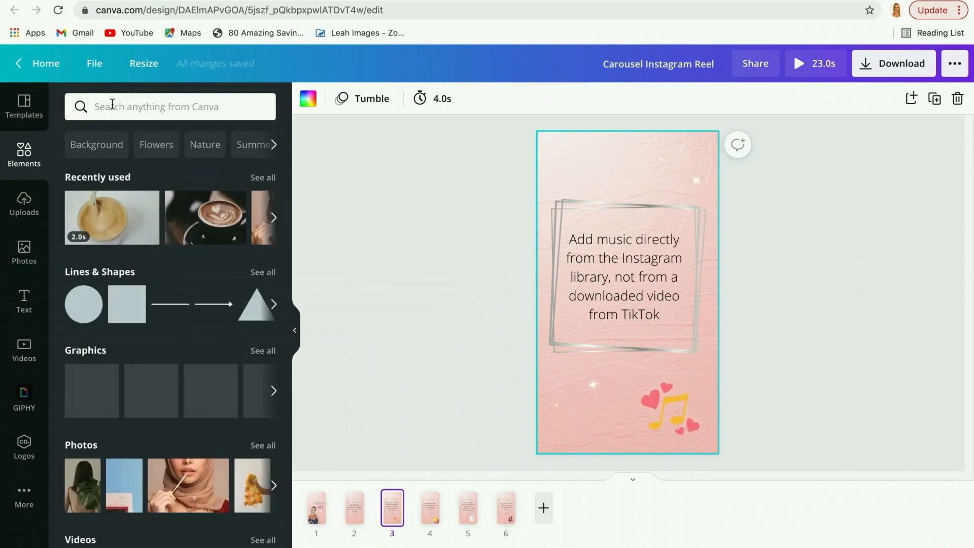
{"action": "left_click", "coordinate": [112, 104]}
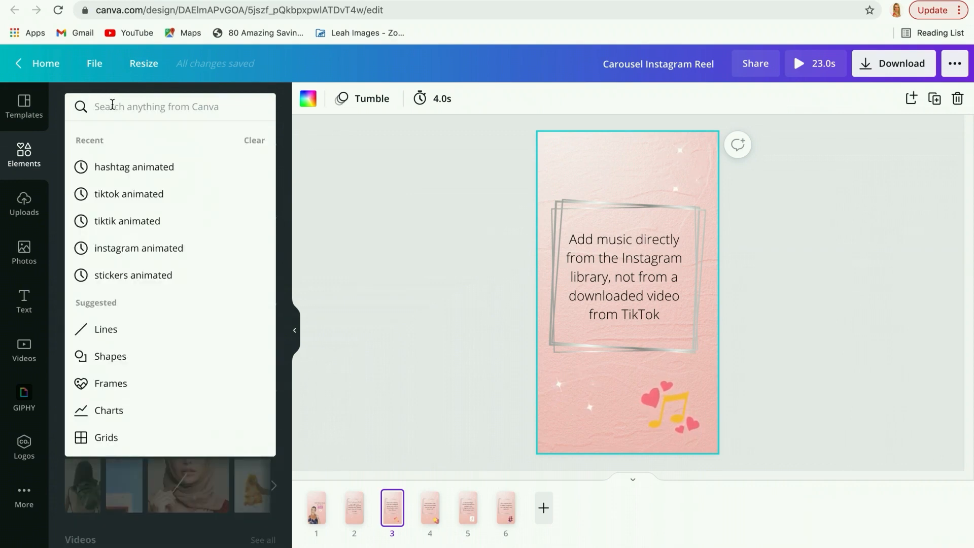
{"action": "type", "text": "social media"}
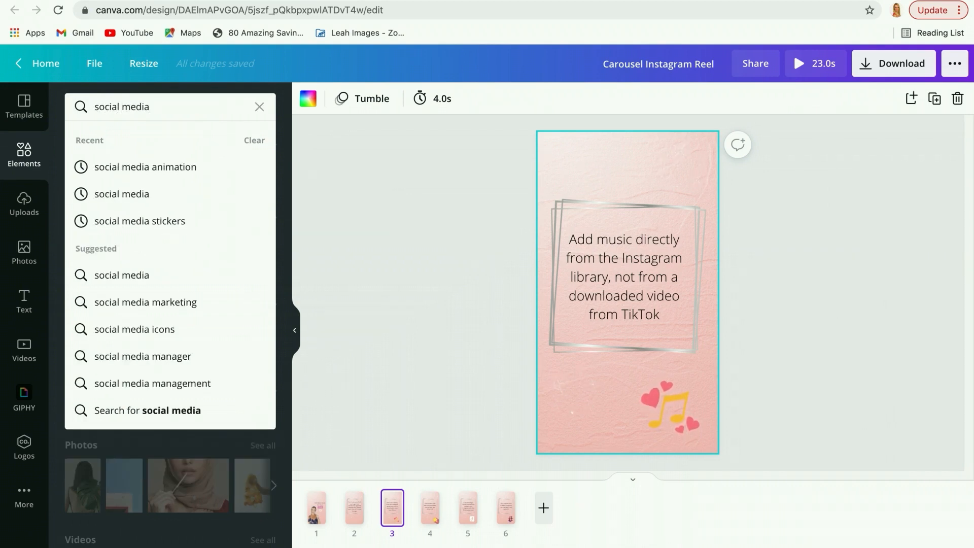
{"action": "key", "text": "Return"}
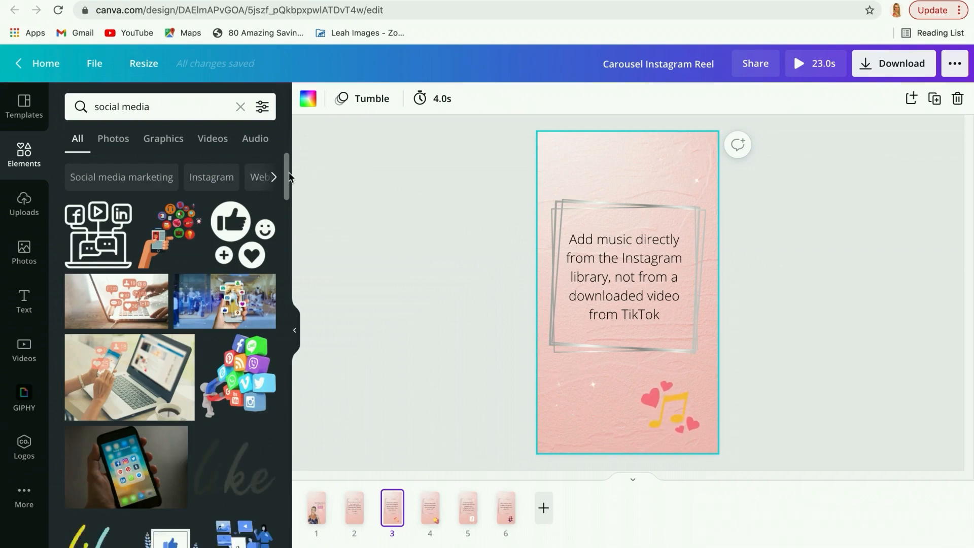
{"action": "scroll", "coordinate": [289, 176], "scroll_direction": "down", "scroll_amount": 5}
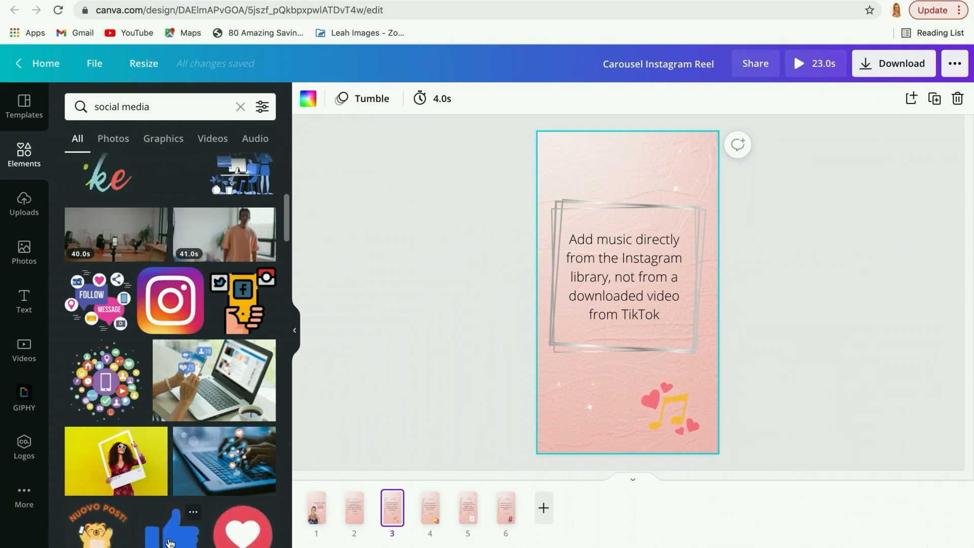
{"action": "left_click_drag", "start_coordinate": [287, 238], "coordinate": [291, 195]}
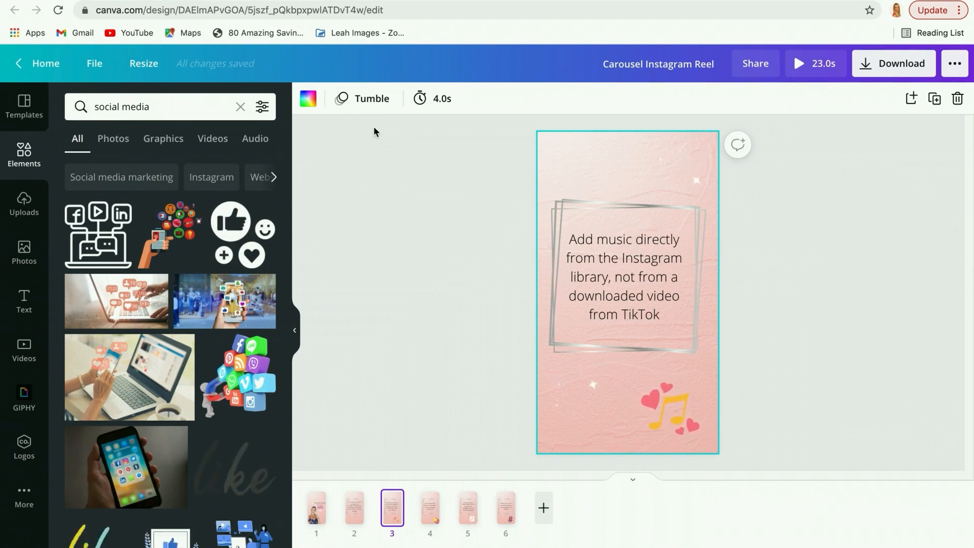
Play a full preview of the carousel reel from page 1, and open the pink-red design from the recent designs.
{"action": "left_click", "coordinate": [317, 515]}
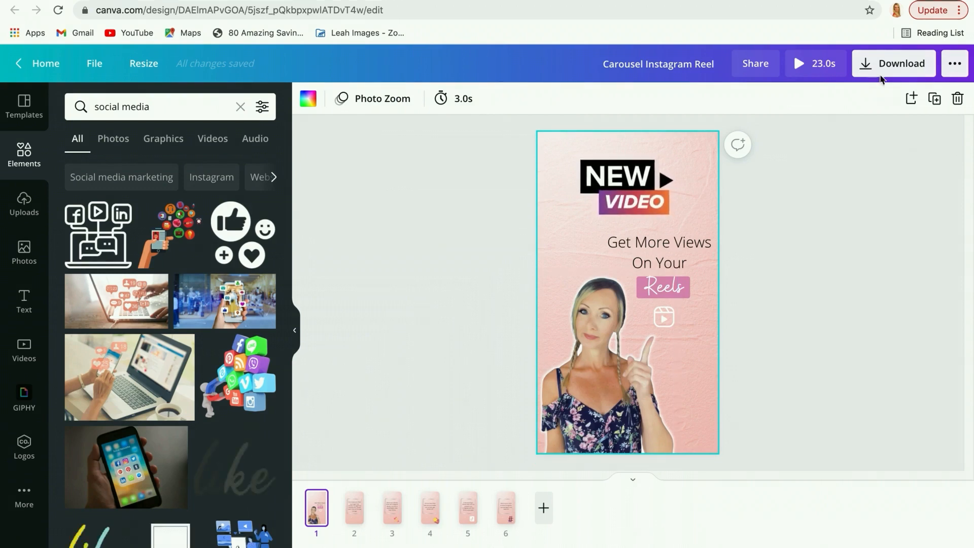
{"action": "left_click", "coordinate": [815, 63]}
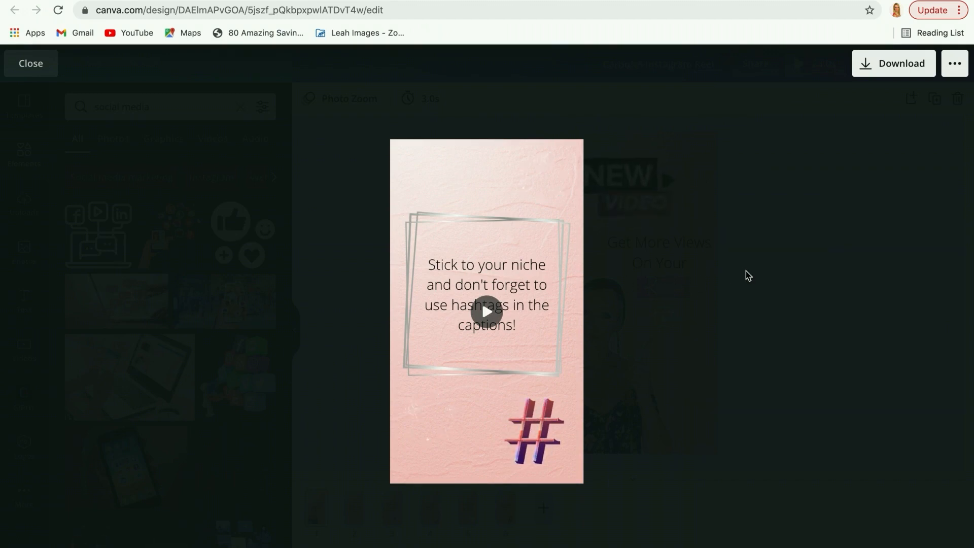
{"action": "left_click", "coordinate": [22, 69]}
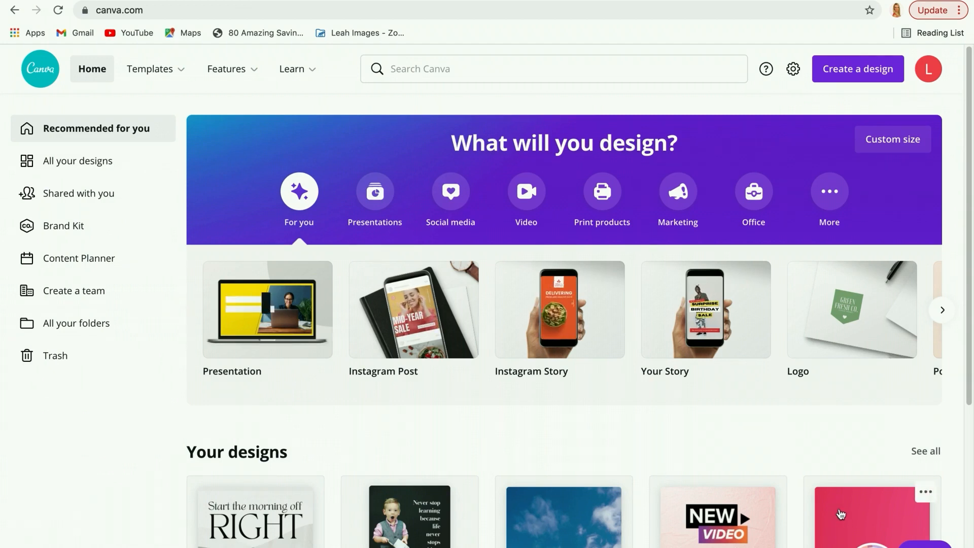
{"action": "left_click", "coordinate": [842, 515]}
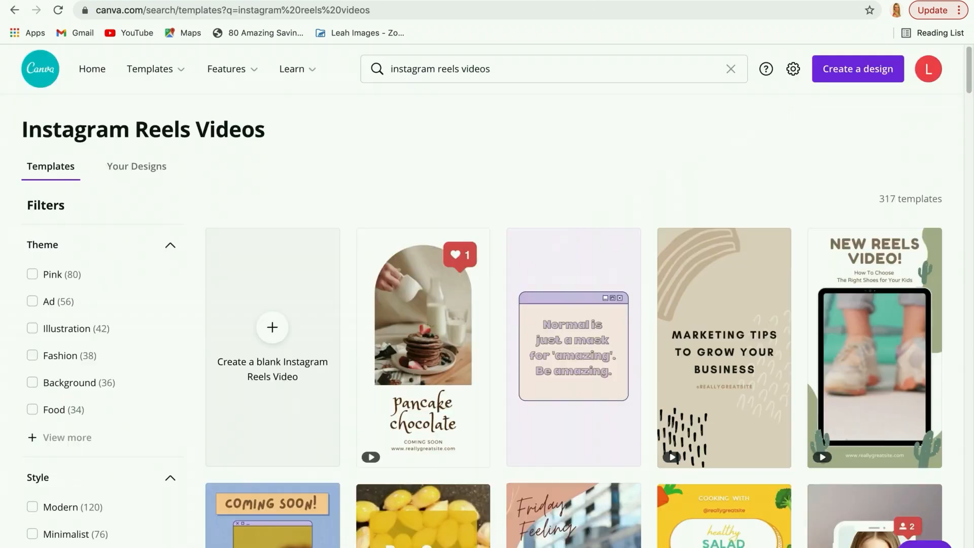
Search for Instagram Reels Video End Frame templates and browse the end-frame designs.
{"action": "left_click", "coordinate": [731, 69]}
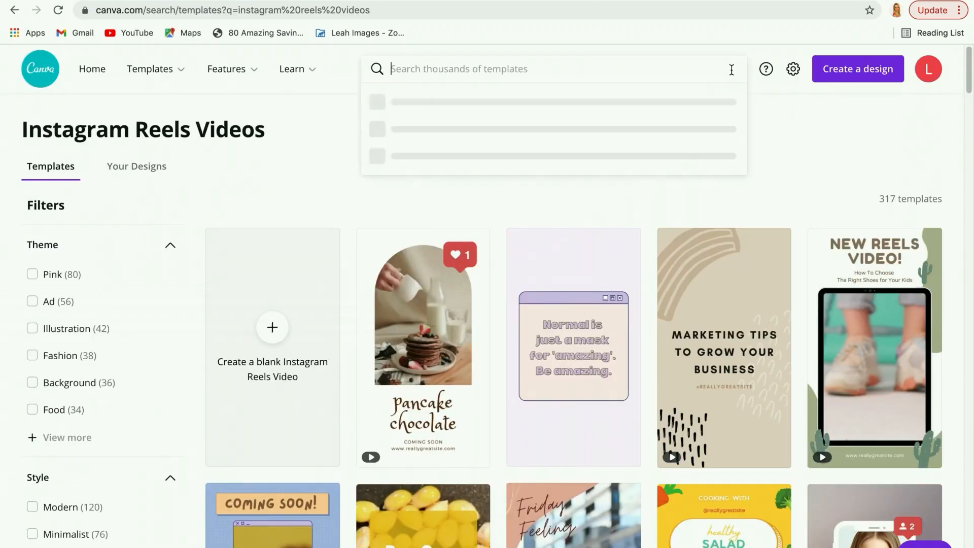
{"action": "type", "text": "i"}
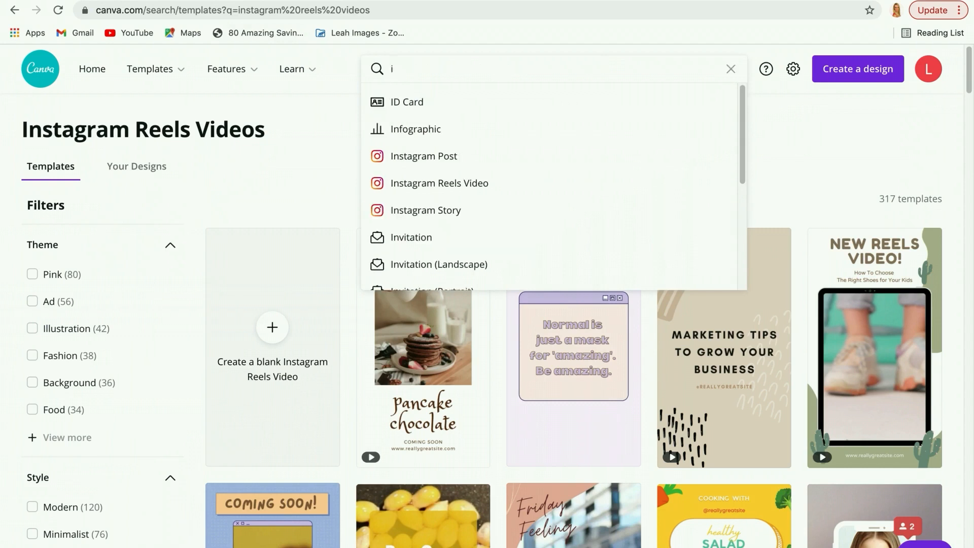
{"action": "type", "text": "nstagram reel"}
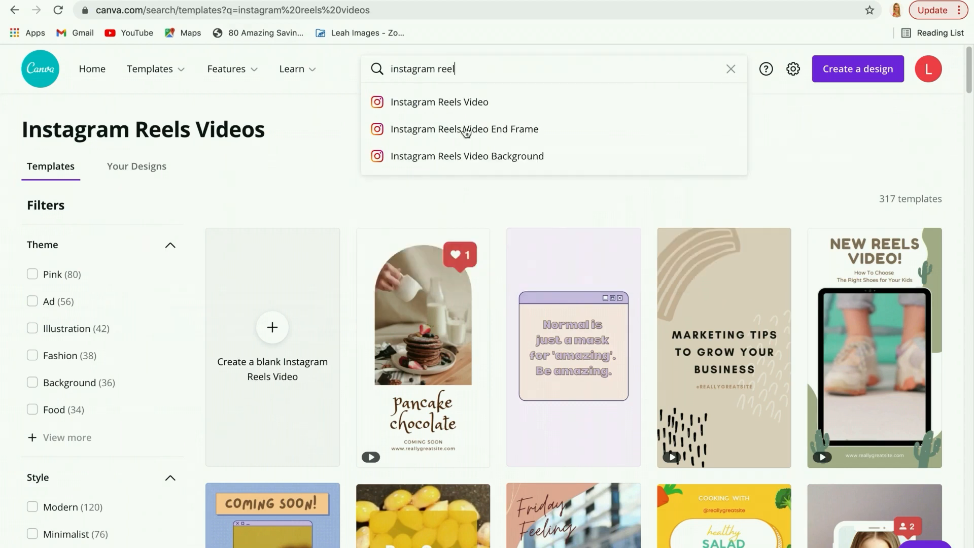
{"action": "left_click", "coordinate": [526, 133]}
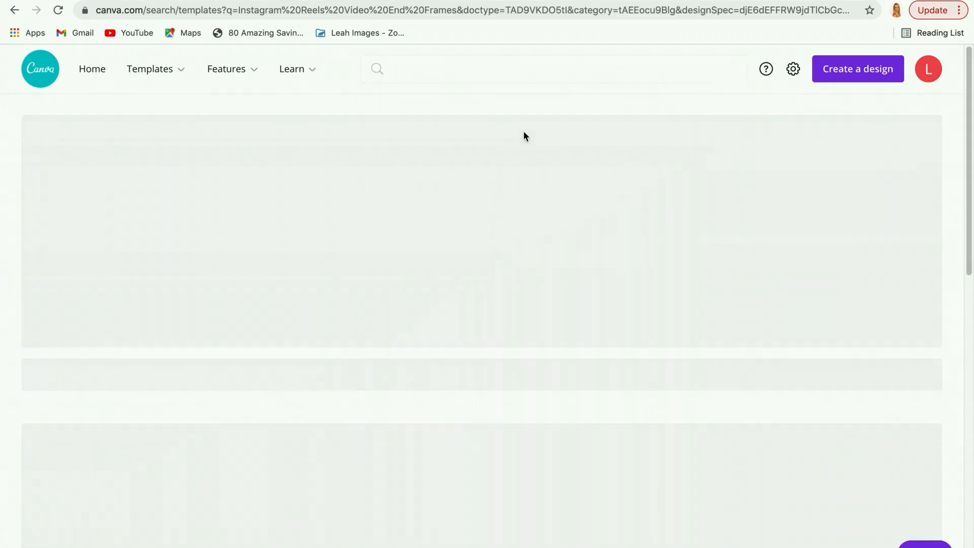
{"action": "mouse_move", "coordinate": [421, 335]}
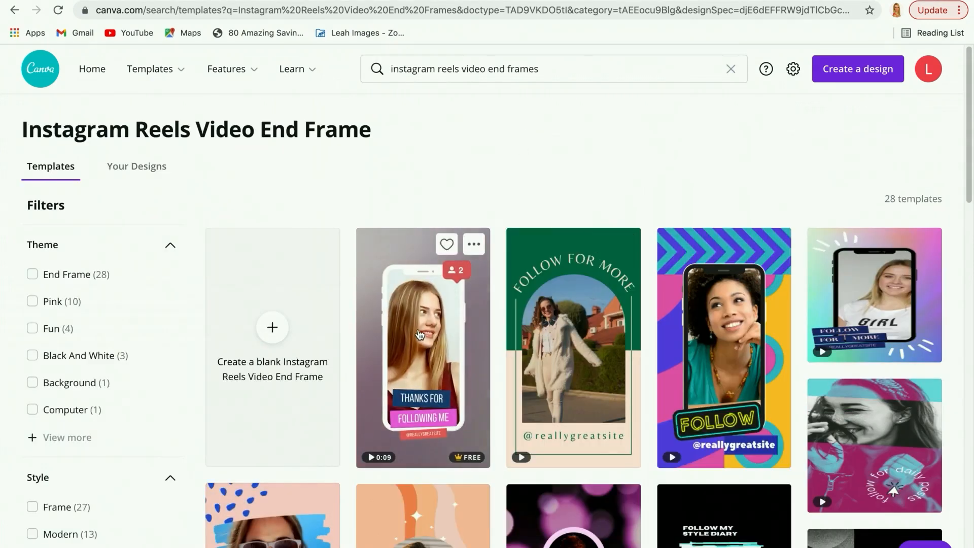
{"action": "mouse_move", "coordinate": [591, 346]}
{"action": "scroll", "coordinate": [592, 347], "scroll_direction": "down", "scroll_amount": 5}
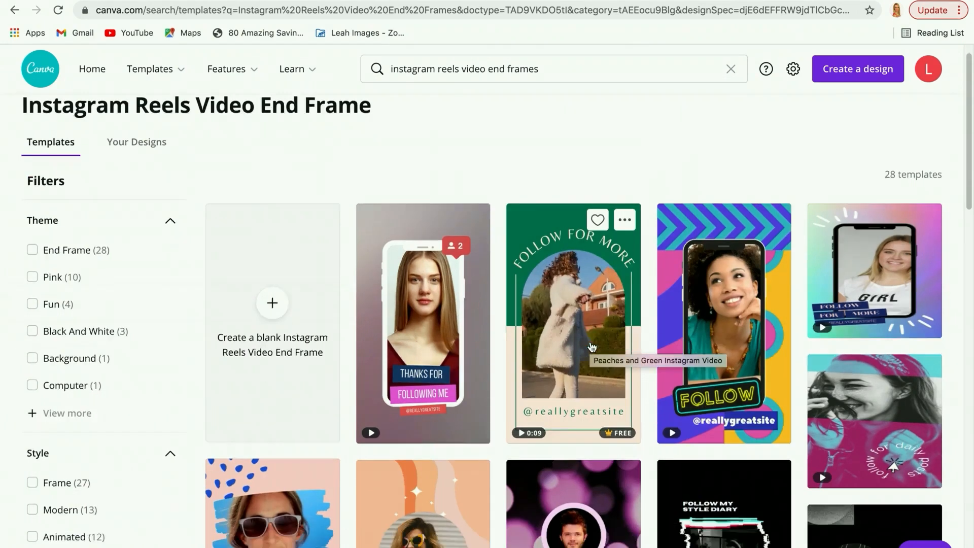
{"action": "mouse_move", "coordinate": [415, 290]}
{"action": "mouse_move", "coordinate": [237, 288]}
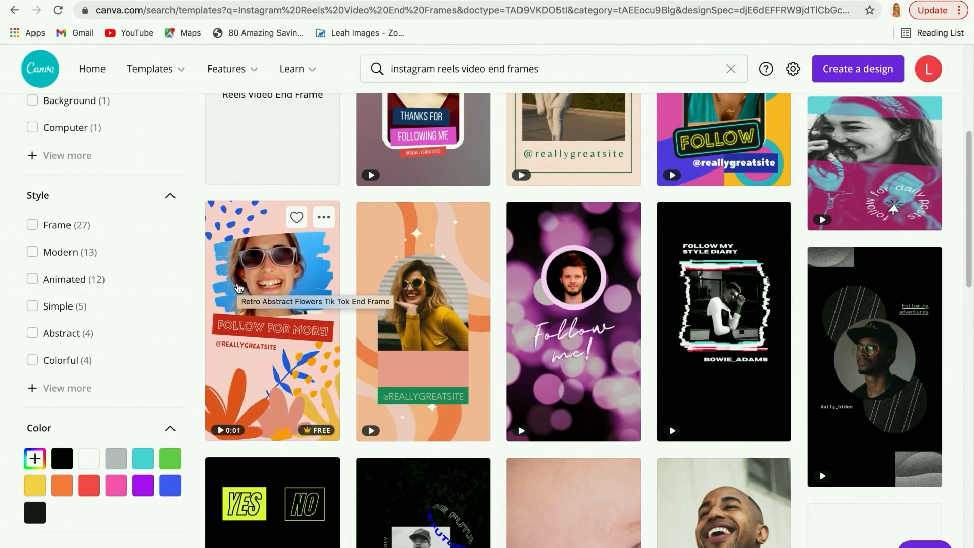
{"action": "mouse_move", "coordinate": [676, 350]}
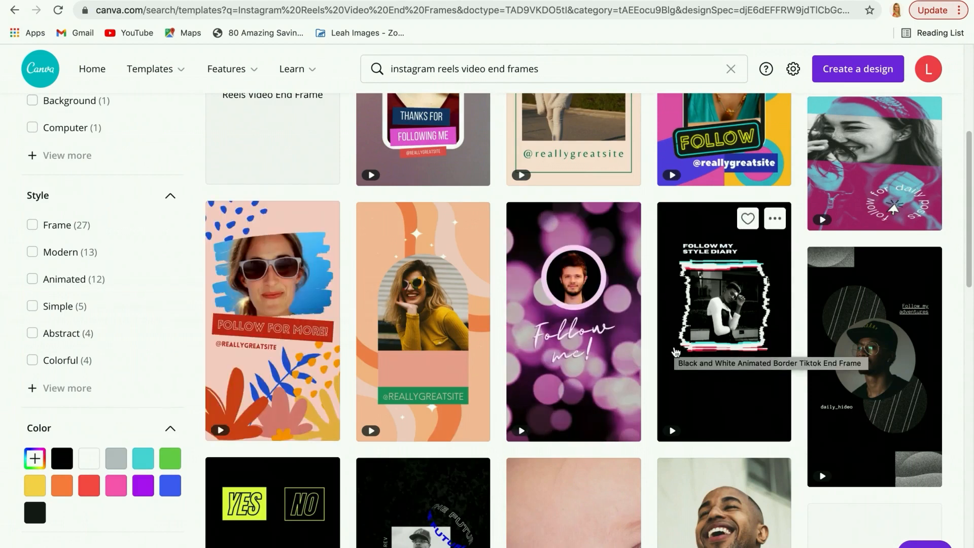